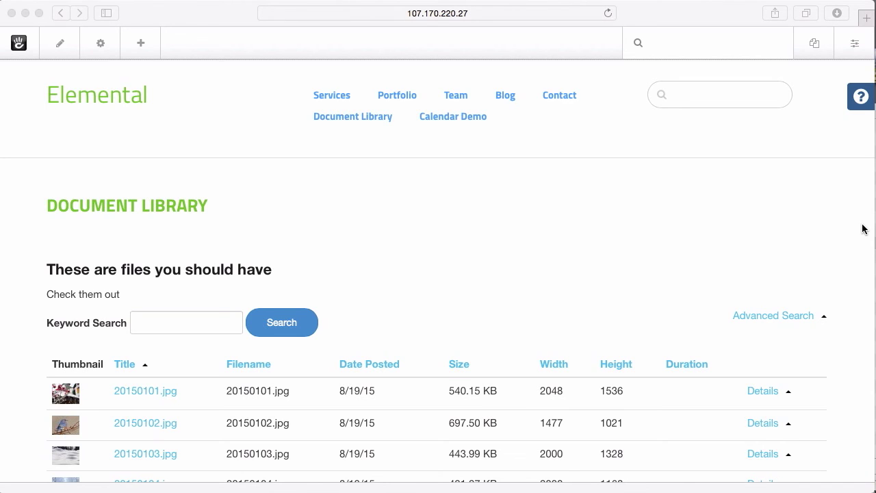
# - Browse the library's file list and preview the first file's details
pyautogui.scroll(-1, 863, 229)
pyautogui.scroll(-2, 863, 230)
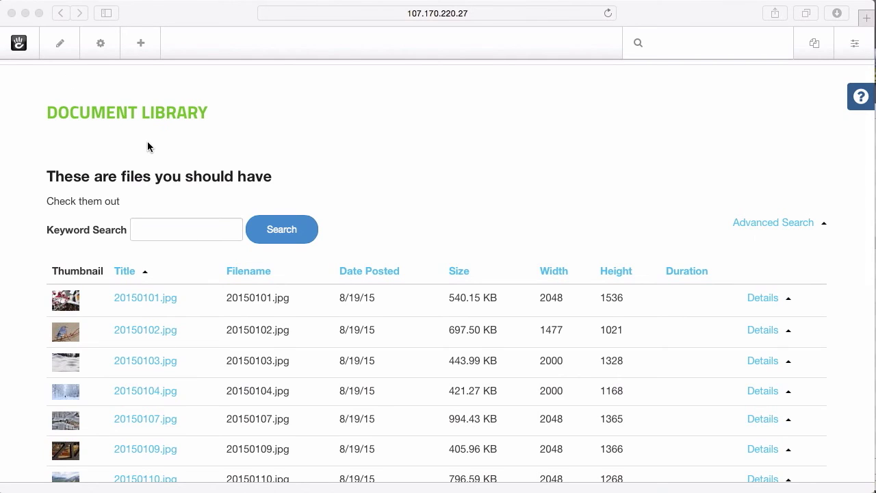
pyautogui.scroll(-2, 147, 141)
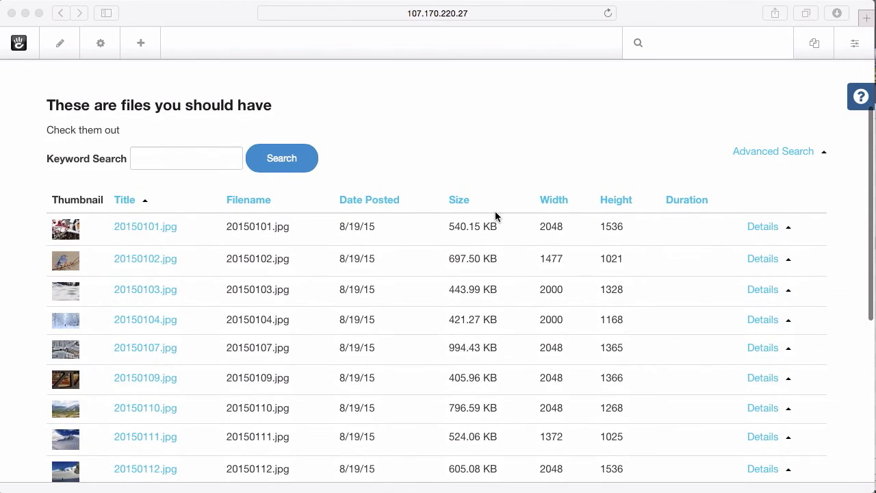
pyautogui.click(776, 229)
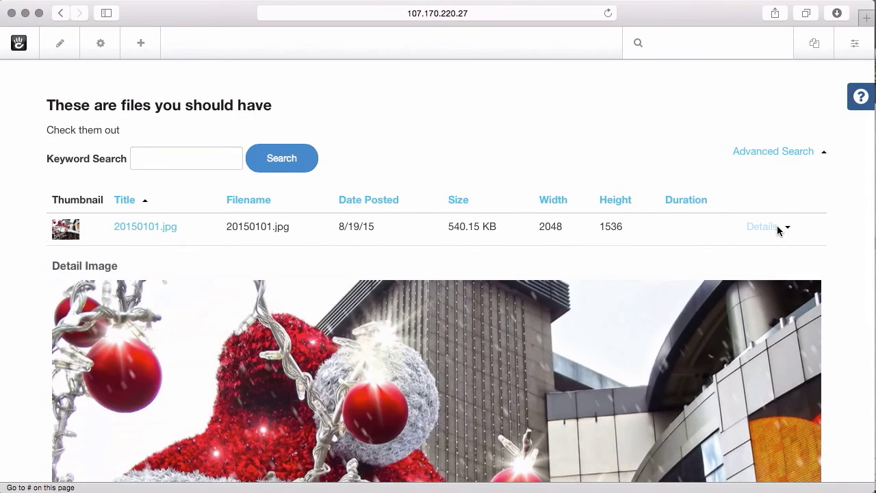
pyautogui.click(776, 229)
pyautogui.scroll(-5, 776, 229)
pyautogui.scroll(5, 776, 231)
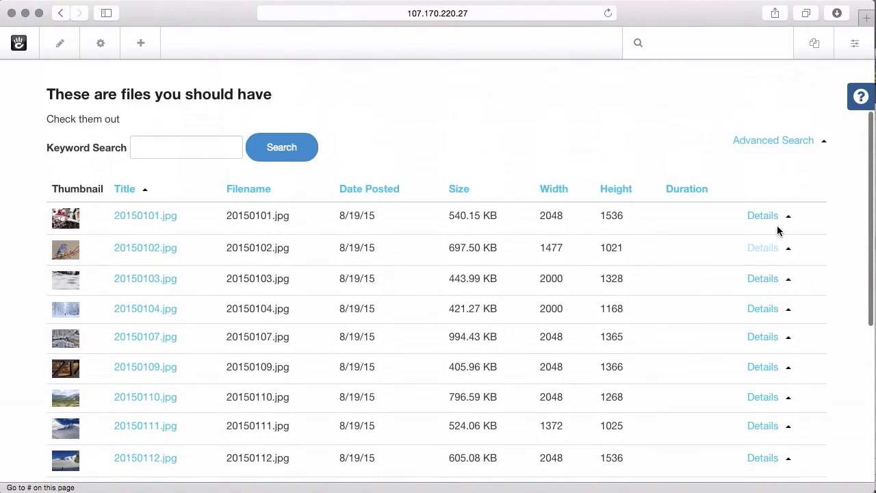
pyautogui.scroll(3, 777, 225)
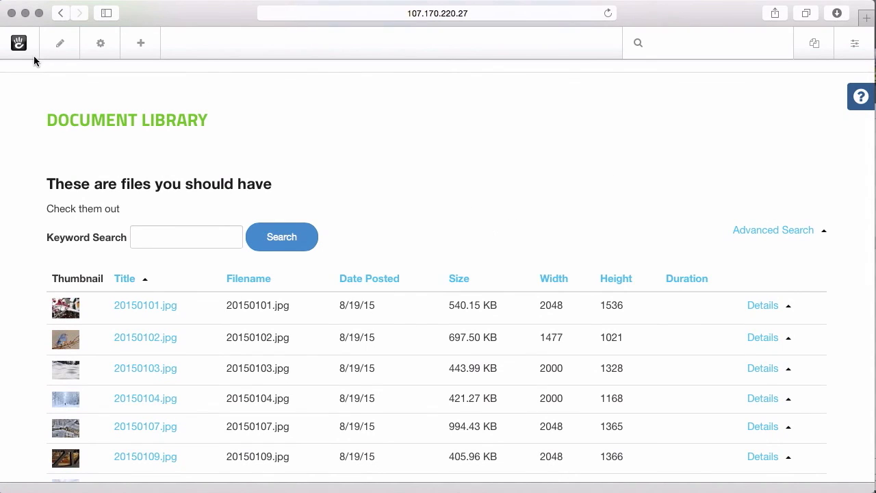
# - Edit the Document Library block and add the Document Library Files set as a source
pyautogui.click(57, 42)
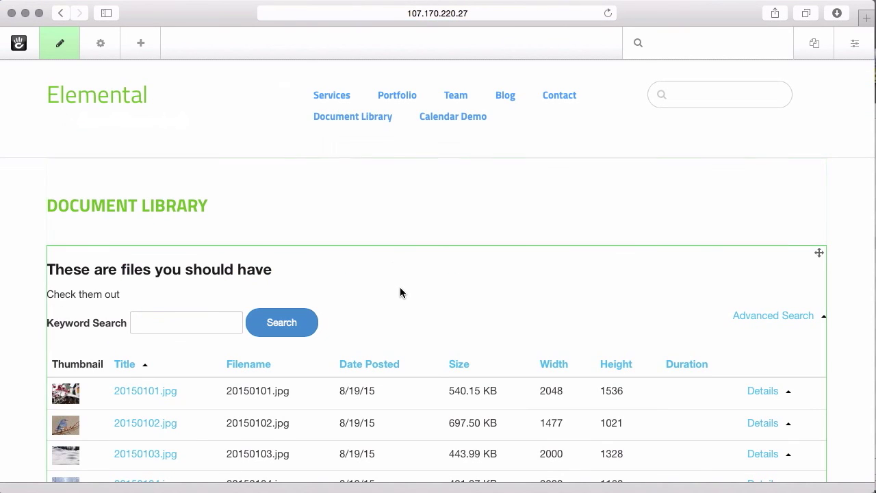
pyautogui.click(400, 293)
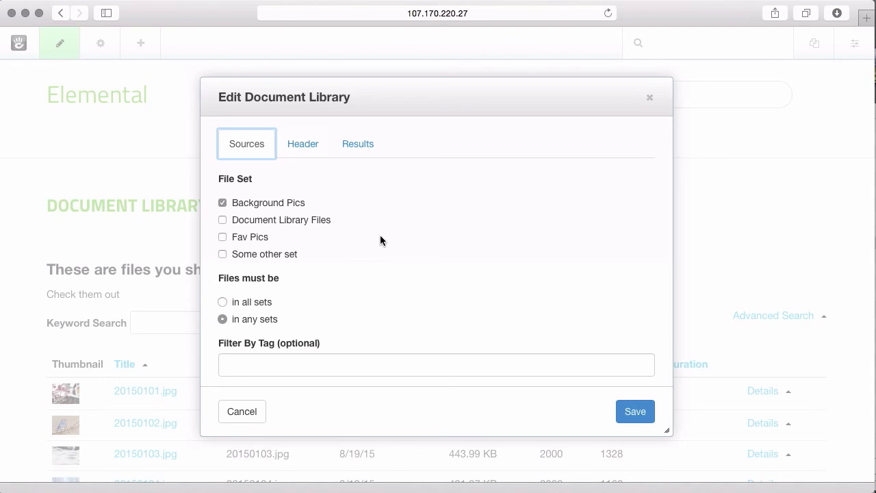
pyautogui.scroll(-2, 380, 235)
pyautogui.scroll(2, 380, 236)
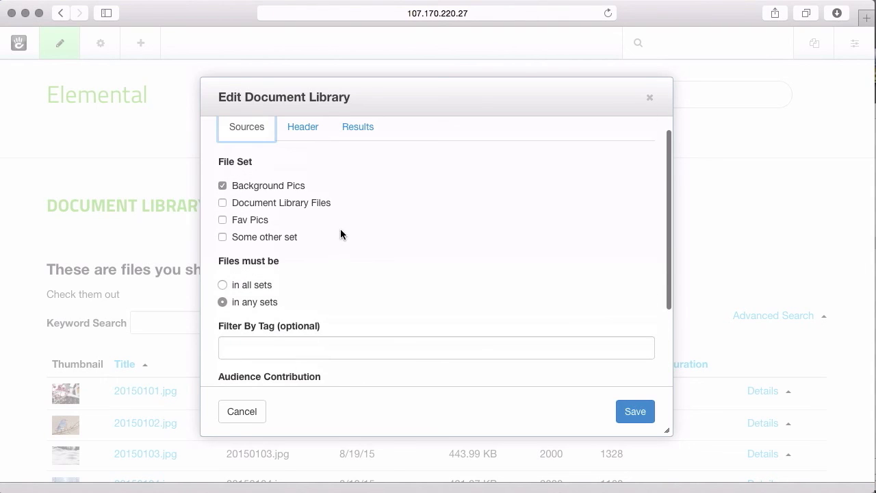
pyautogui.click(301, 205)
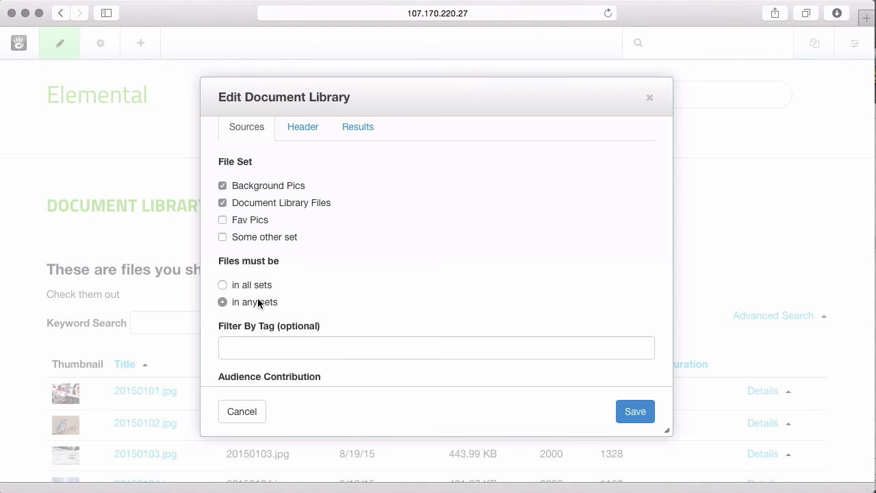
pyautogui.scroll(-3, 377, 263)
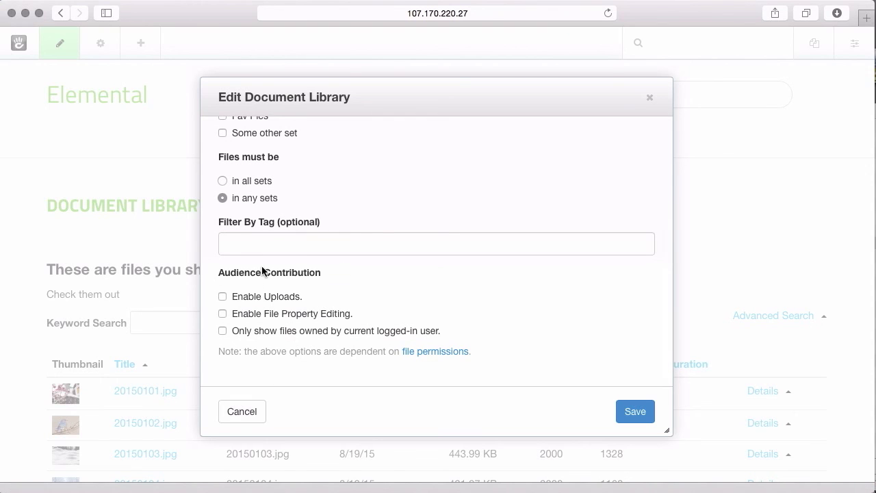
pyautogui.scroll(4, 382, 347)
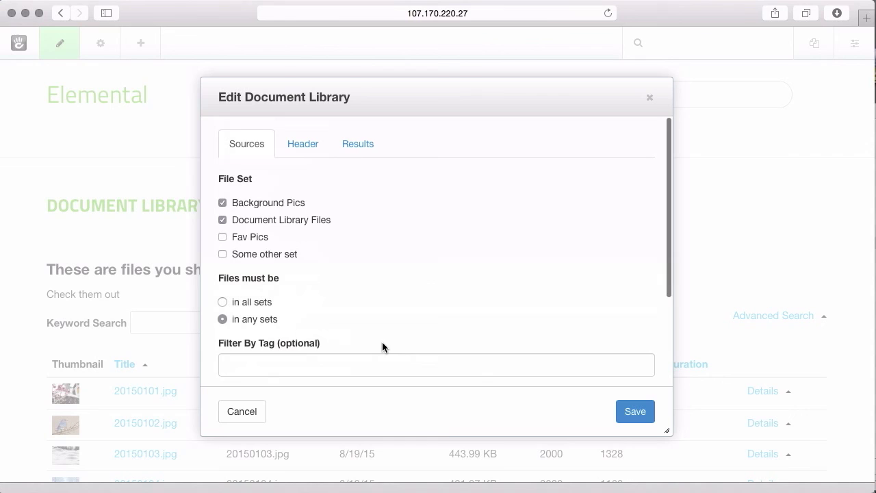
# - Disable search in the header and sort files by Date Posted
pyautogui.click(311, 149)
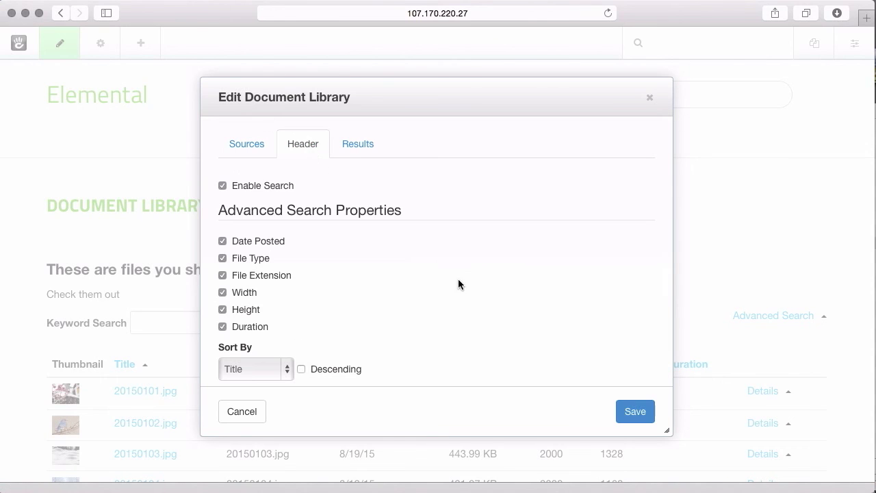
pyautogui.click(256, 186)
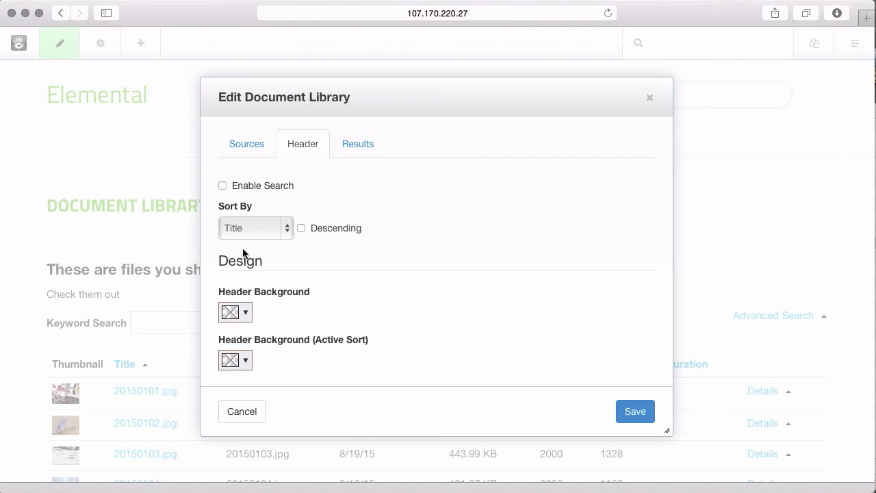
pyautogui.click(251, 230)
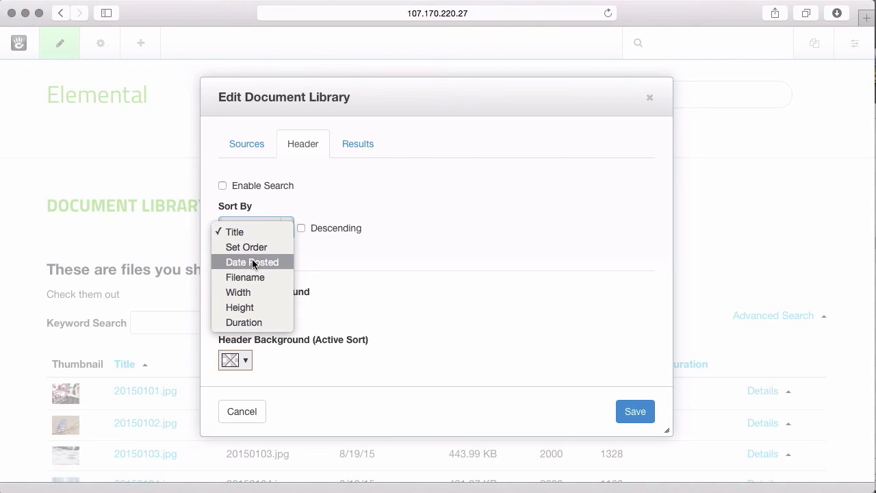
pyautogui.click(251, 262)
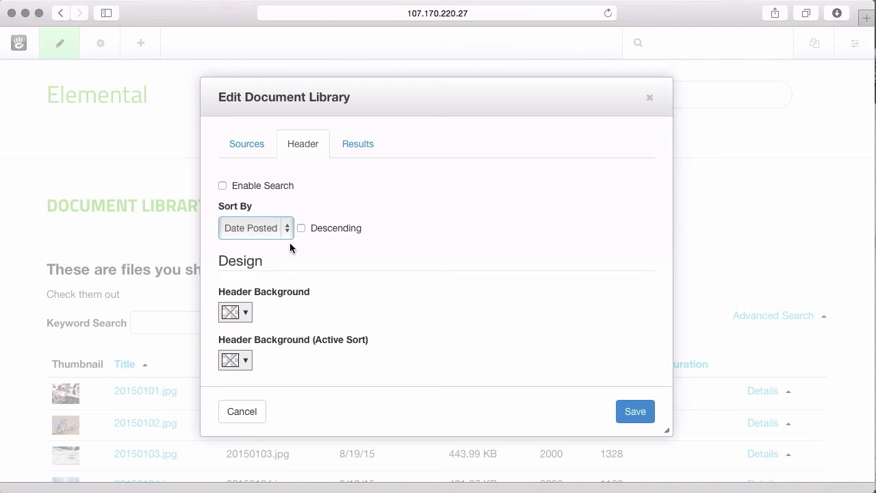
pyautogui.scroll(-2, 313, 268)
# - Set header colours: red background, dark red active sort, white text
pyautogui.click(236, 252)
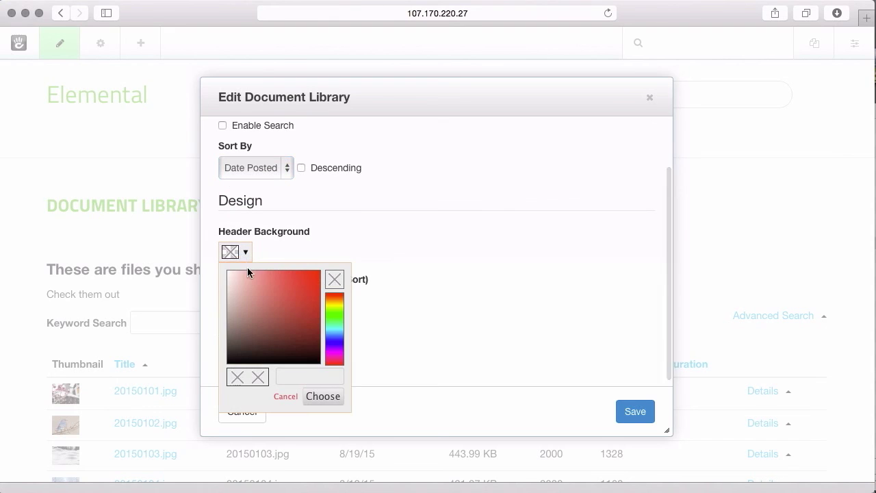
pyautogui.moveTo(247, 269); pyautogui.dragTo(365, 270)
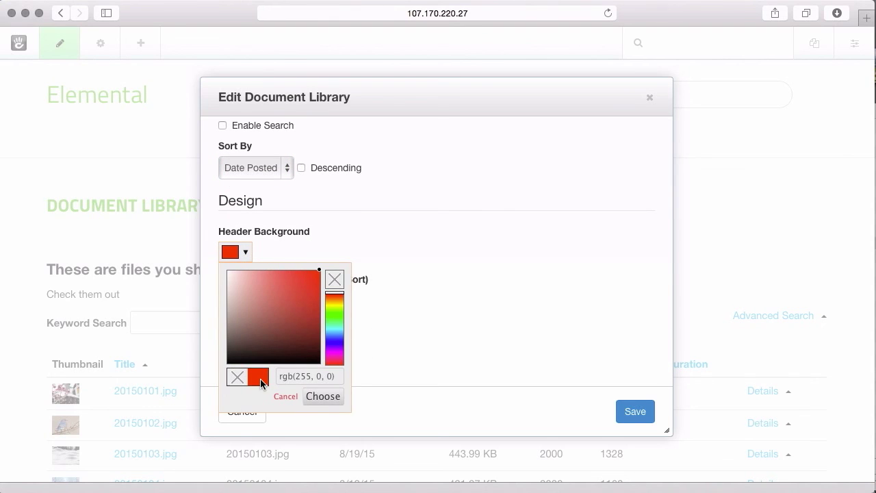
pyautogui.click(322, 397)
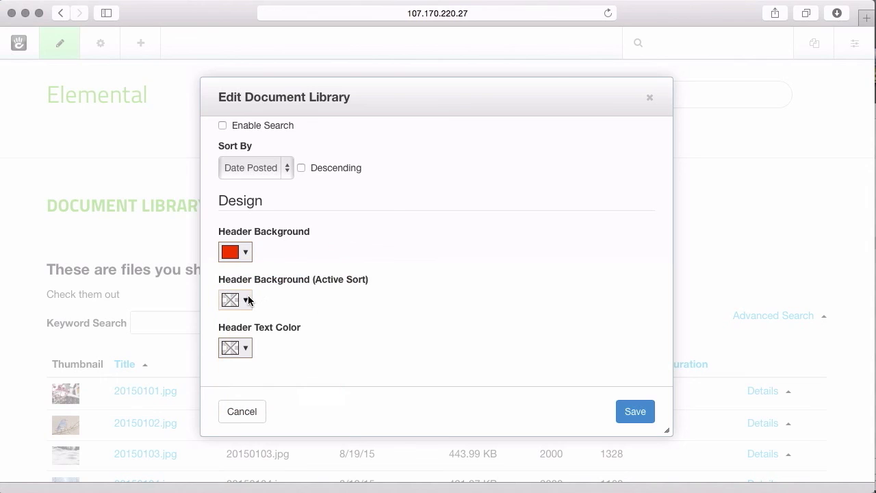
pyautogui.click(248, 300)
pyautogui.moveTo(259, 325)
pyautogui.mouseDown()
pyautogui.moveTo(352, 358)
pyautogui.moveTo(359, 342)
pyautogui.mouseUp()
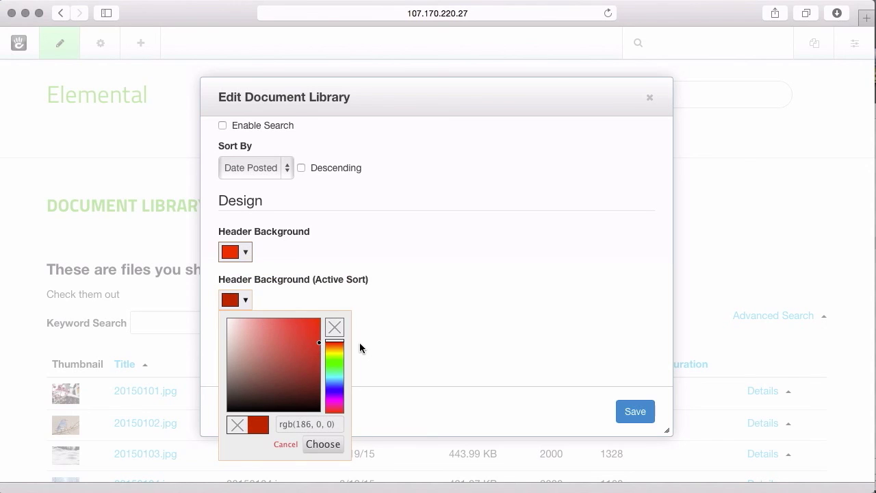
pyautogui.click(322, 443)
pyautogui.click(247, 348)
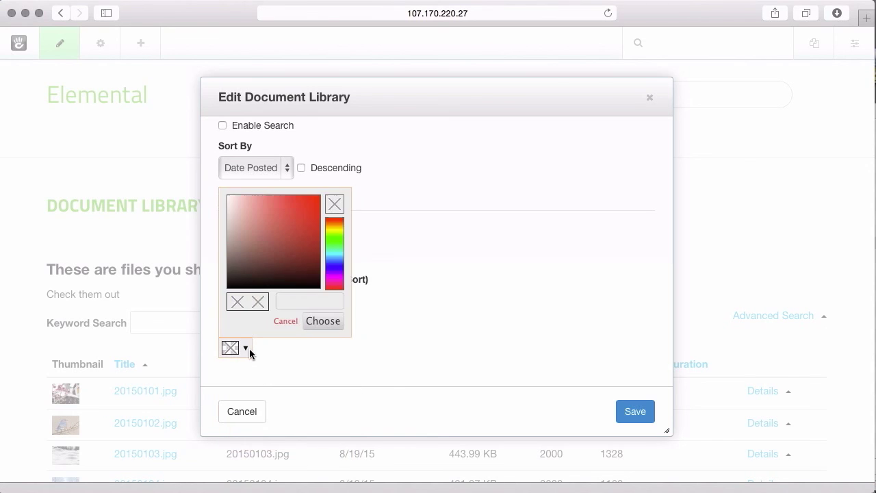
pyautogui.moveTo(298, 218); pyautogui.dragTo(171, 152)
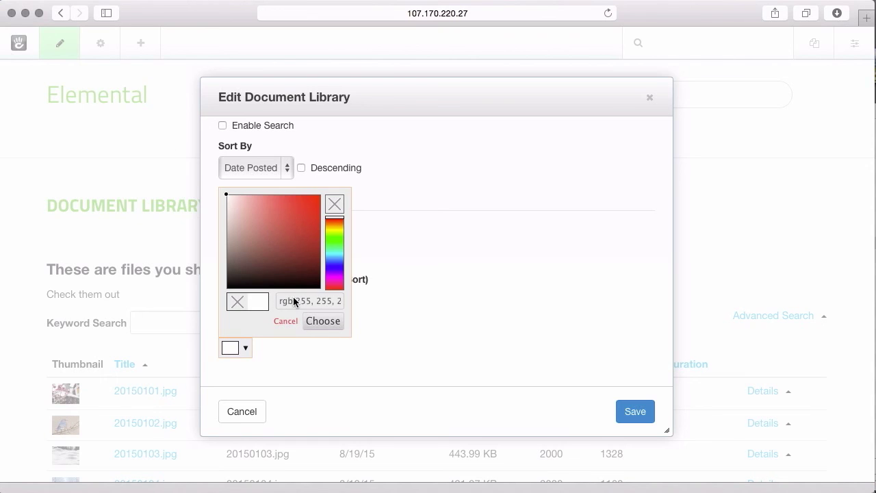
pyautogui.click(322, 321)
pyautogui.scroll(2, 476, 210)
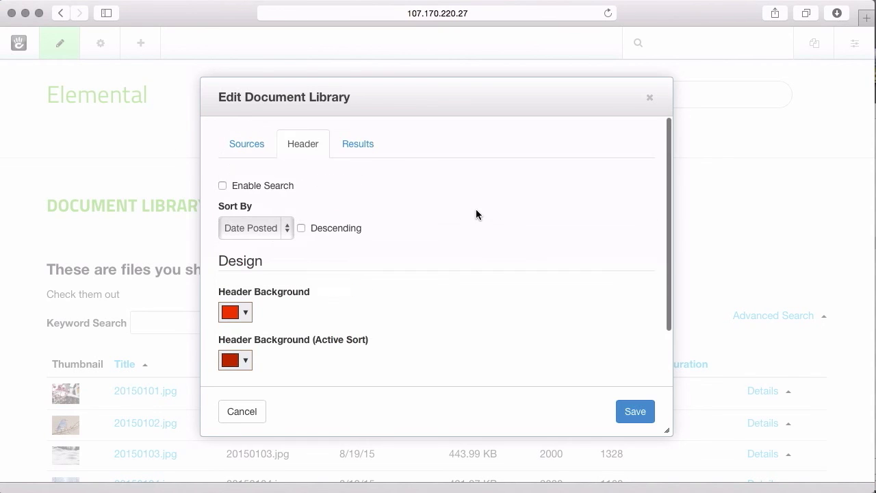
# - In Results, set Items Per Page to 5
pyautogui.click(357, 142)
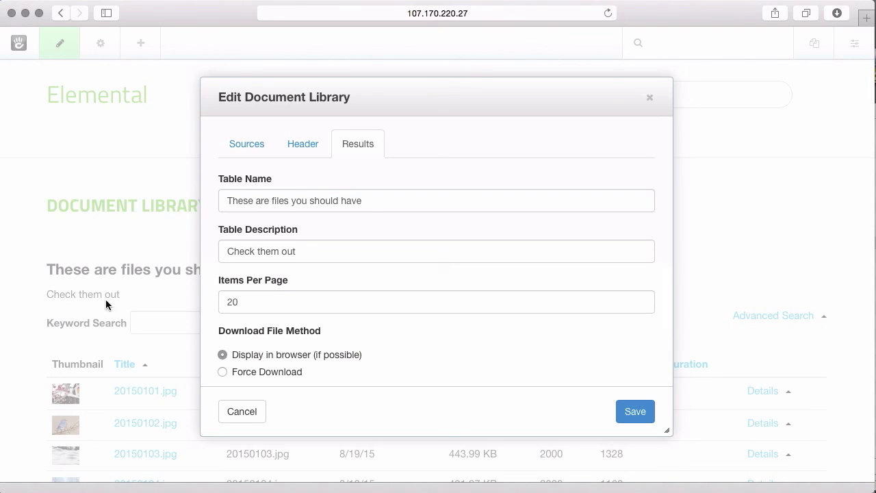
pyautogui.click(271, 205)
pyautogui.click(269, 251)
pyautogui.scroll(-3, 277, 278)
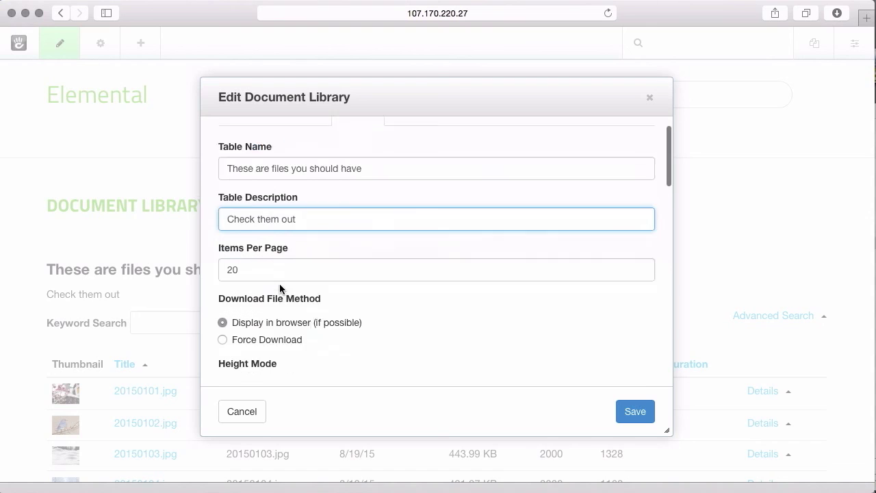
pyautogui.click(318, 208)
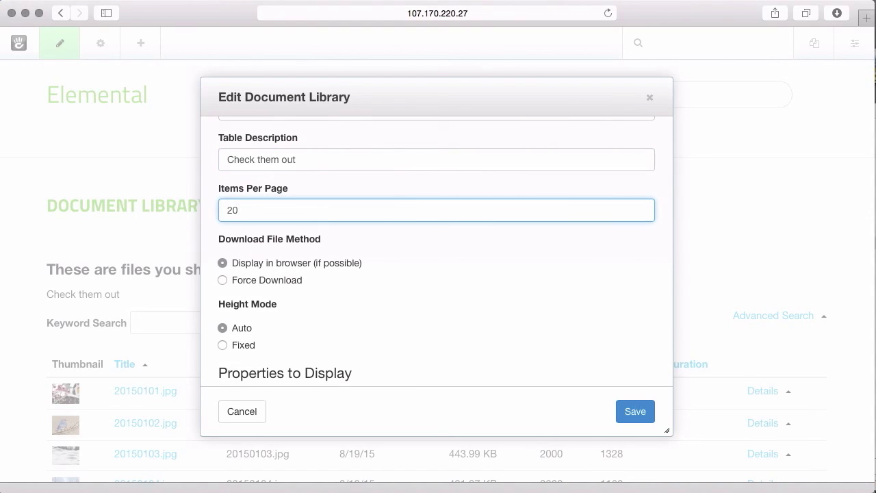
pyautogui.press('BackSpace')
pyautogui.press('BackSpace')
pyautogui.write('5')
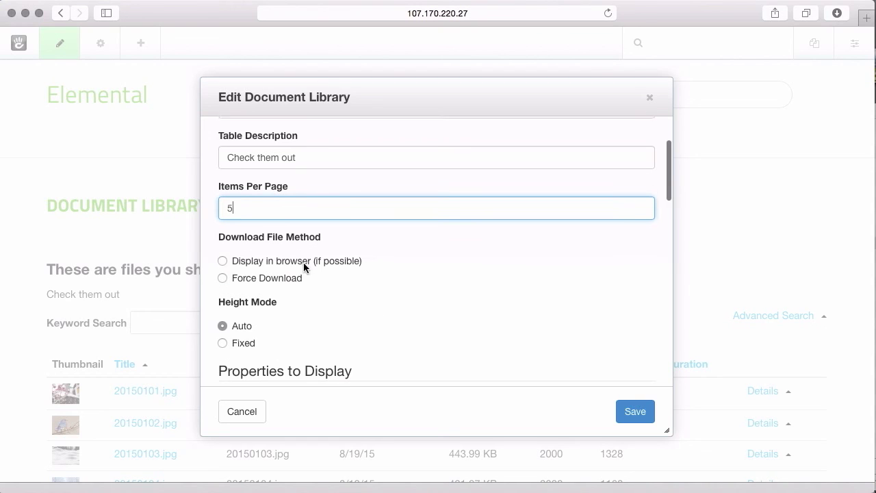
# - Switch the table to Fixed height and select the existing 120 height value
pyautogui.scroll(-1, 303, 262)
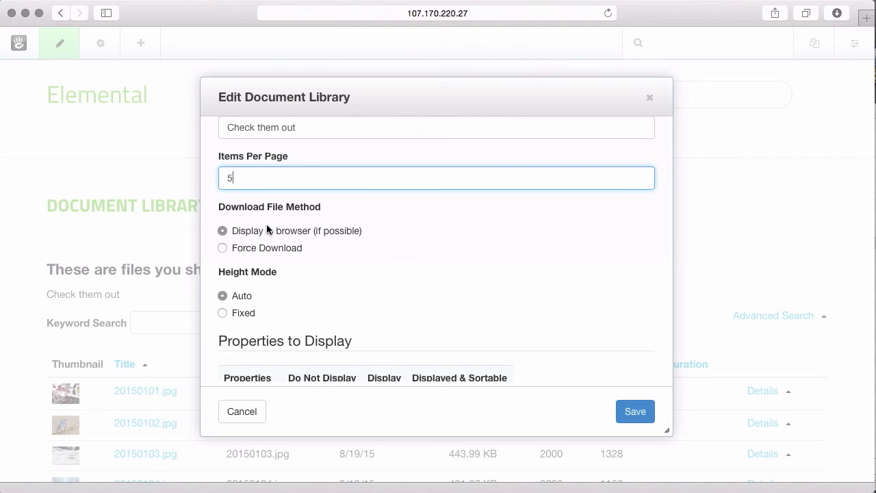
pyautogui.scroll(-2, 358, 247)
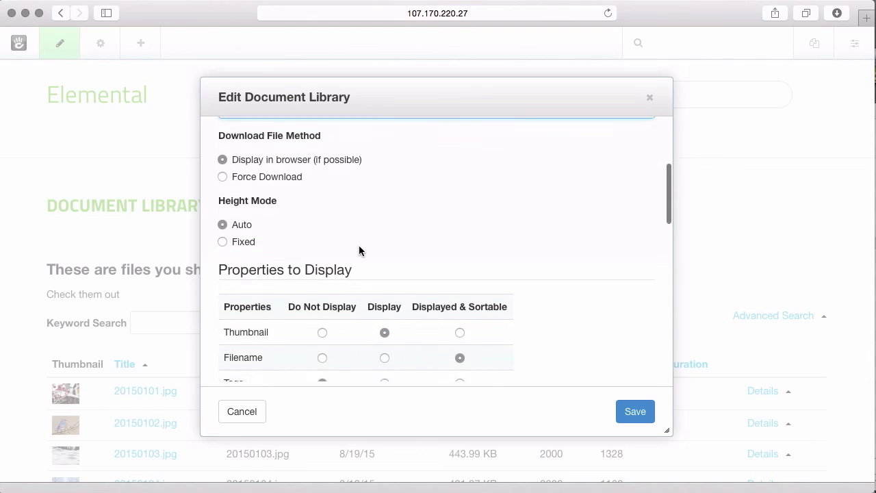
pyautogui.scroll(-2, 359, 248)
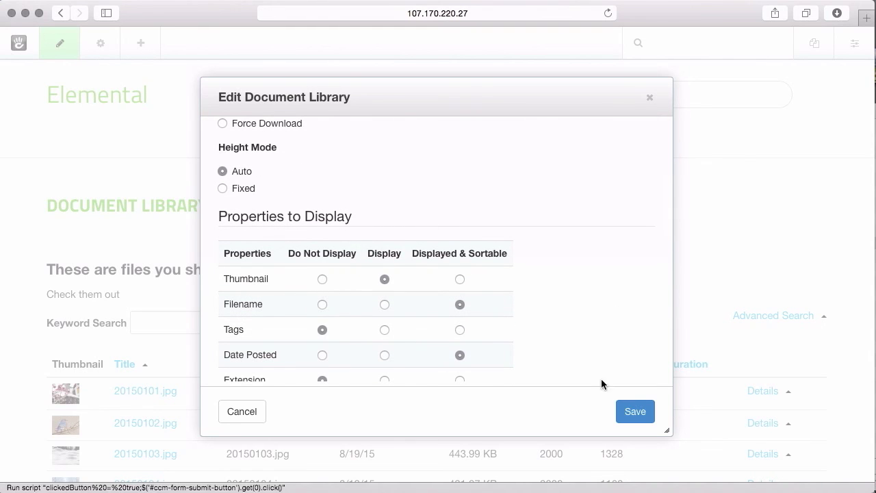
pyautogui.click(250, 189)
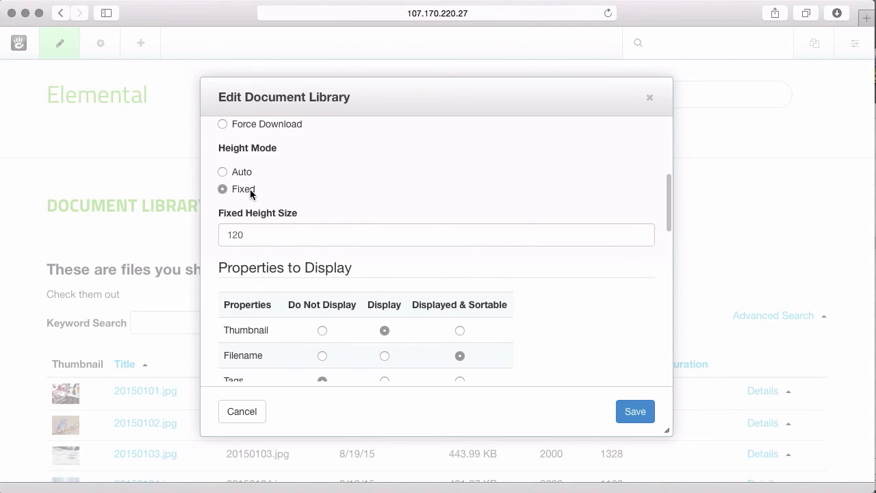
pyautogui.doubleClick(273, 230)
# - Enter 200 as the Fixed Height Size
pyautogui.write('200')
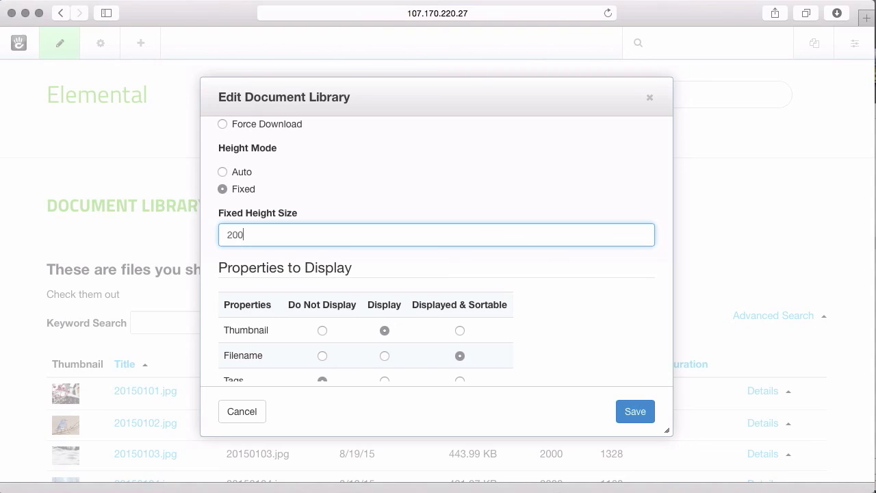
pyautogui.scroll(-3, 461, 224)
pyautogui.scroll(-2, 459, 221)
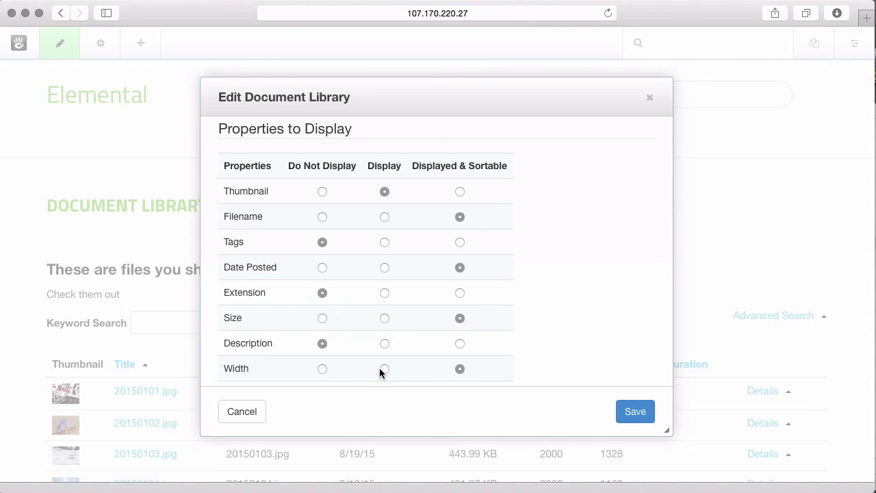
pyautogui.scroll(-2, 378, 359)
pyautogui.scroll(1, 378, 359)
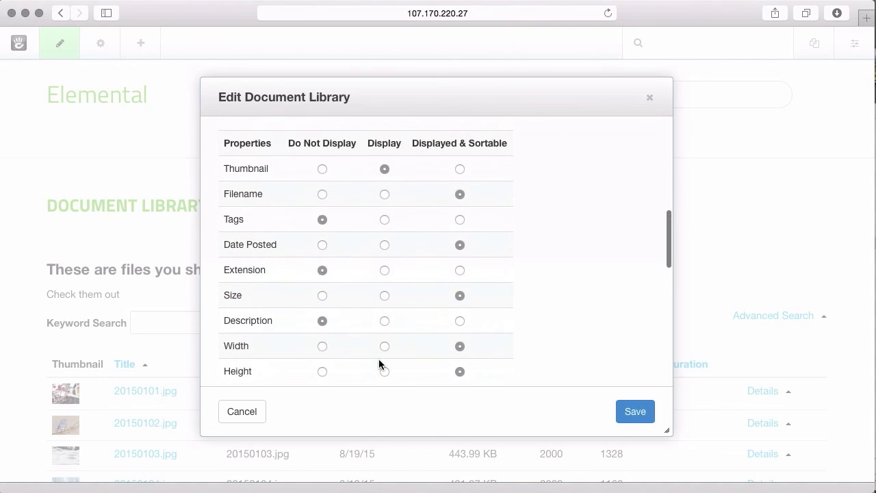
# - Keep Filename sortable, make Width and Height display-only, and save the block
pyautogui.click(323, 195)
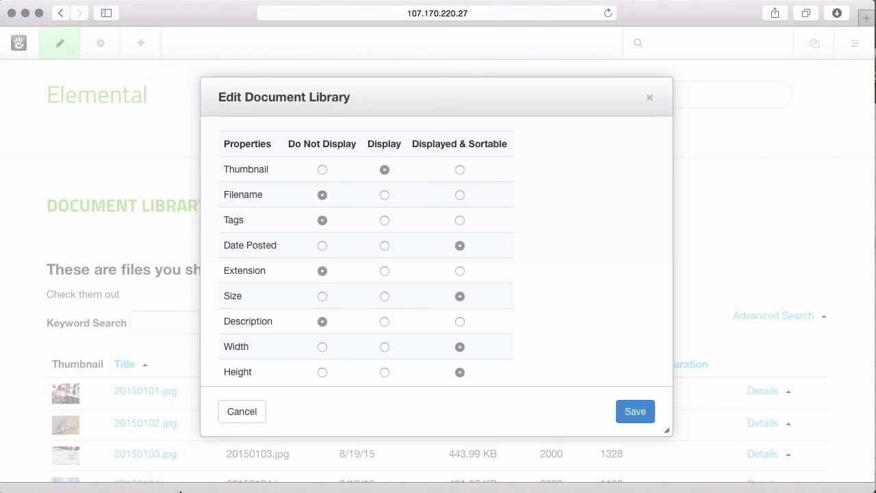
pyautogui.click(460, 196)
pyautogui.scroll(-3, 539, 329)
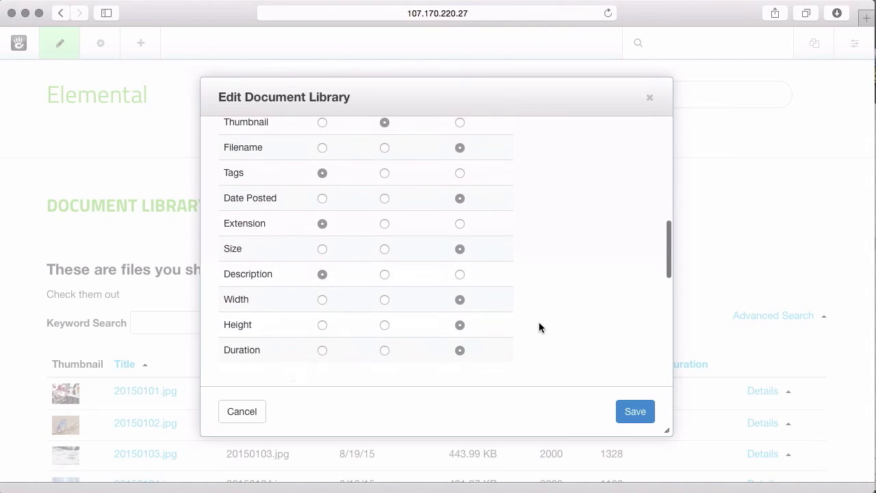
pyautogui.click(384, 325)
pyautogui.click(385, 300)
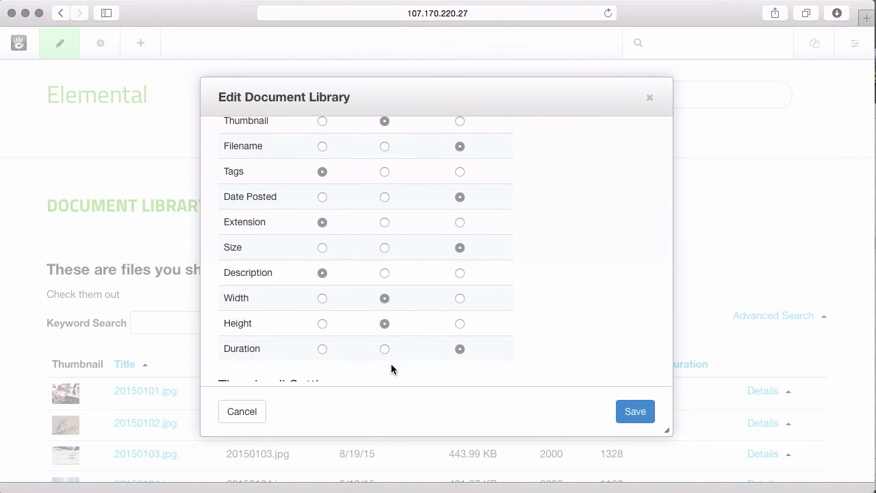
pyautogui.scroll(3, 400, 342)
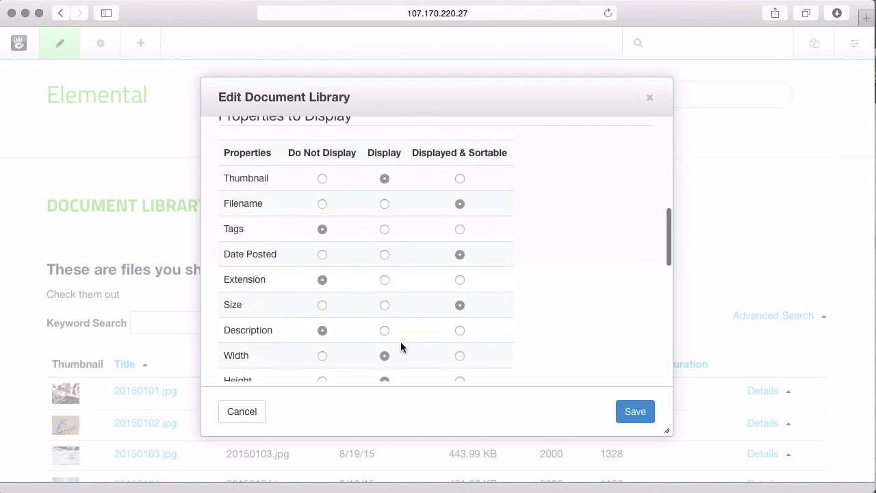
pyautogui.click(631, 414)
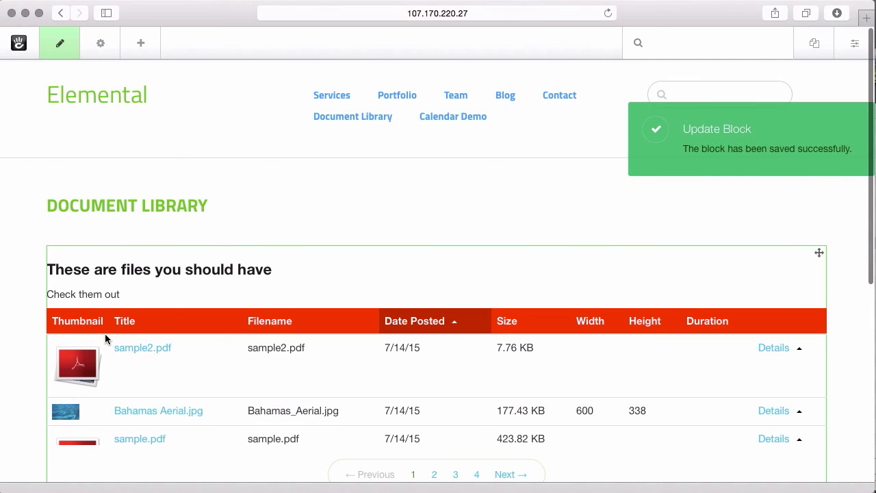
# - Publish the page changes and scroll through the red-headed library table
pyautogui.scroll(-3, 545, 395)
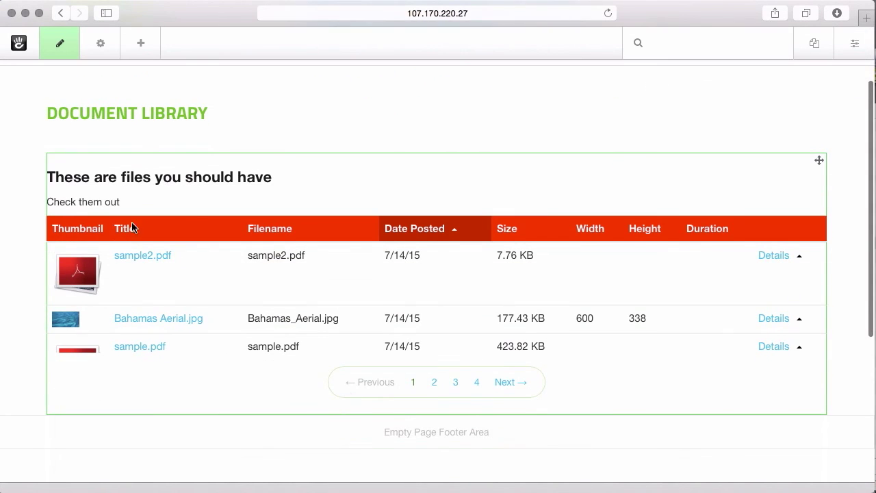
pyautogui.click(71, 52)
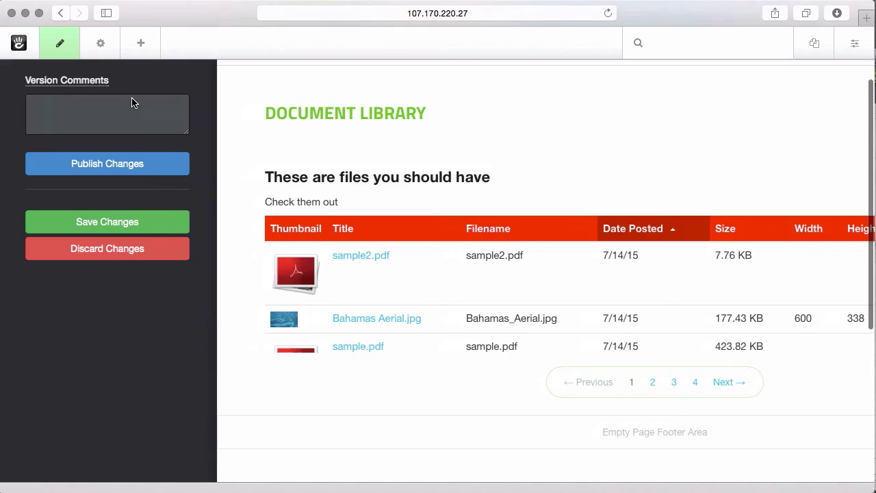
pyautogui.click(140, 165)
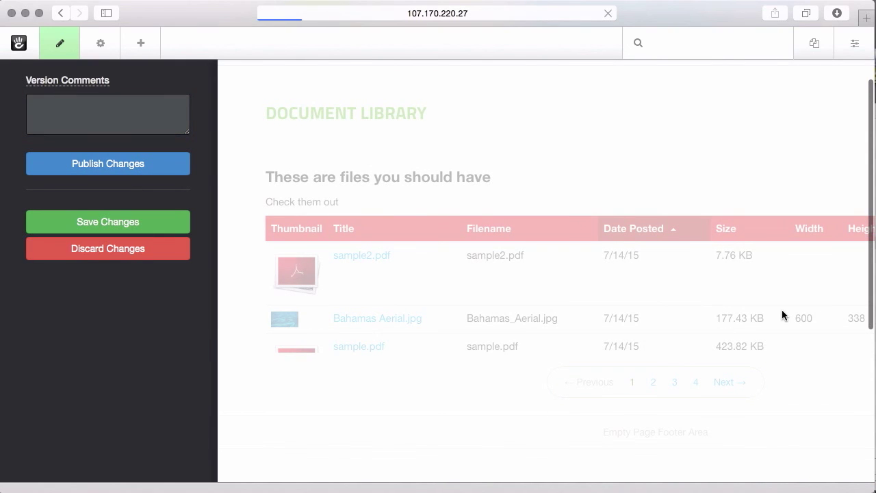
pyautogui.scroll(-3, 696, 394)
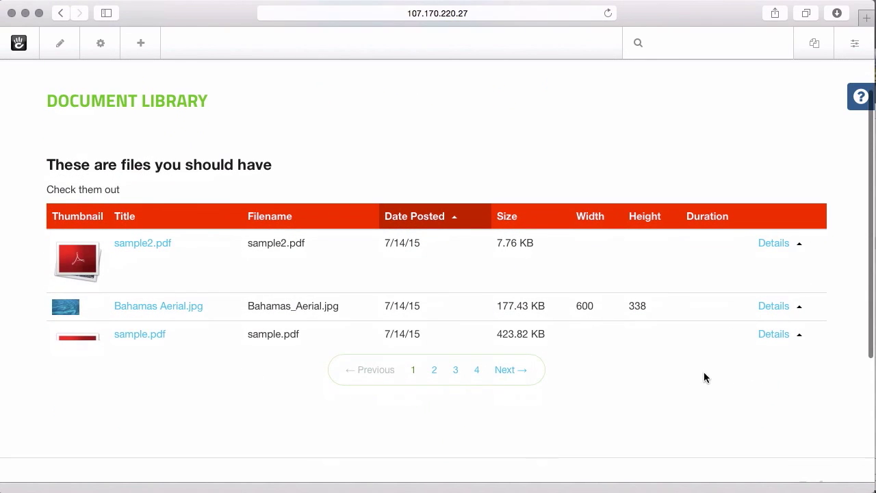
pyautogui.scroll(-3, 671, 272)
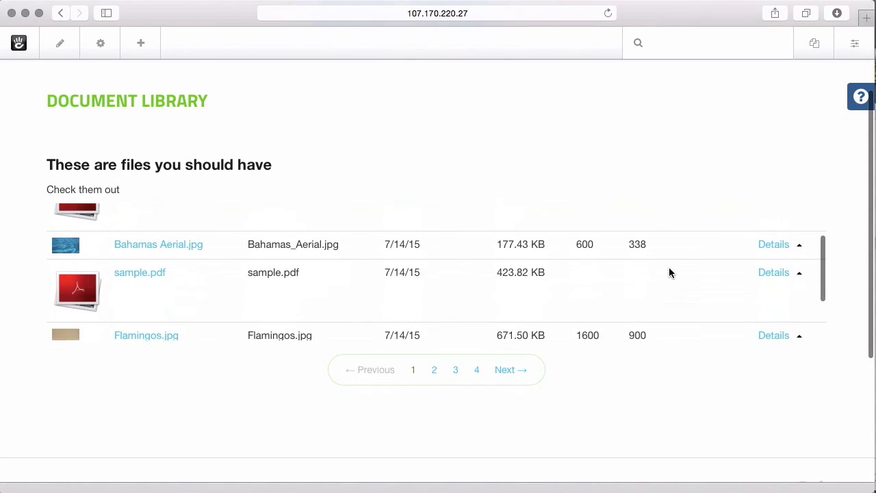
pyautogui.scroll(-2, 670, 272)
pyautogui.scroll(3, 669, 272)
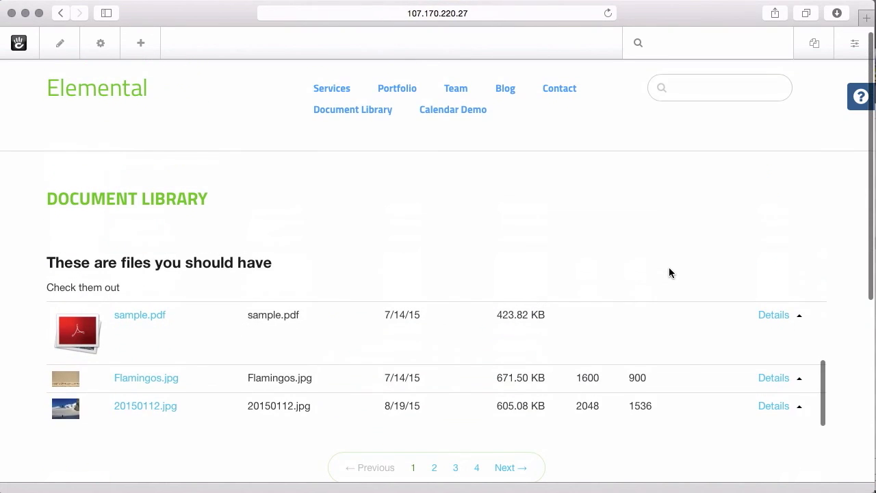
pyautogui.scroll(2, 680, 365)
pyautogui.scroll(2, 680, 366)
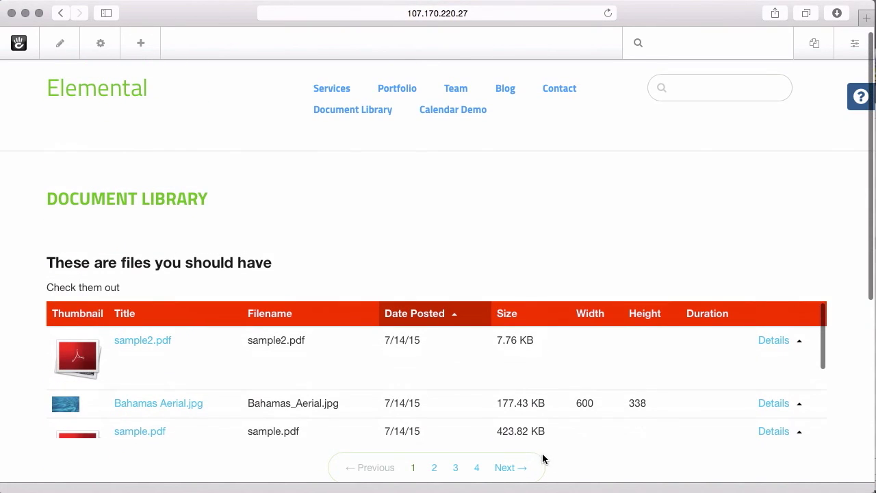
# - Test Next paging, Size sorting and file details, then return to edit mode
pyautogui.click(512, 468)
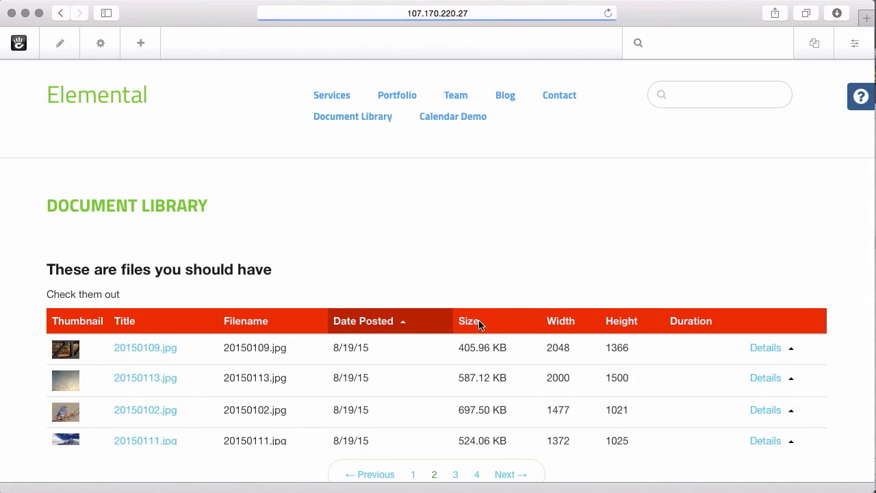
pyautogui.click(472, 326)
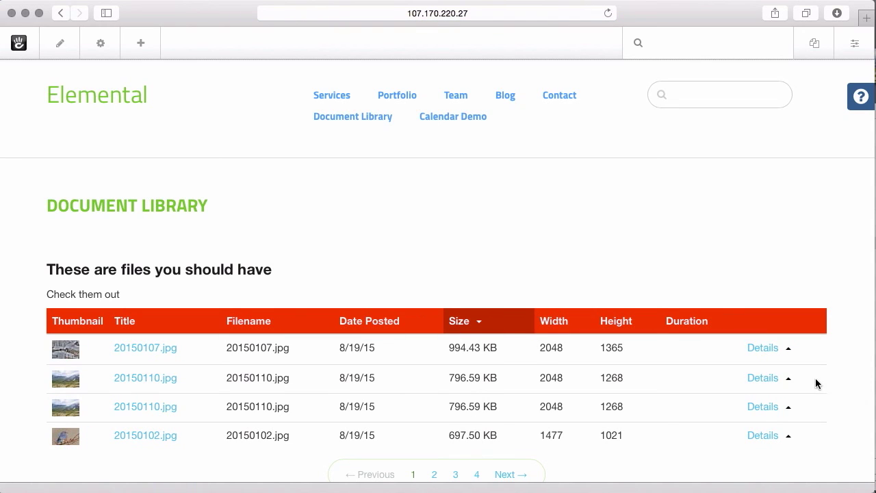
pyautogui.click(766, 350)
pyautogui.scroll(-3, 768, 353)
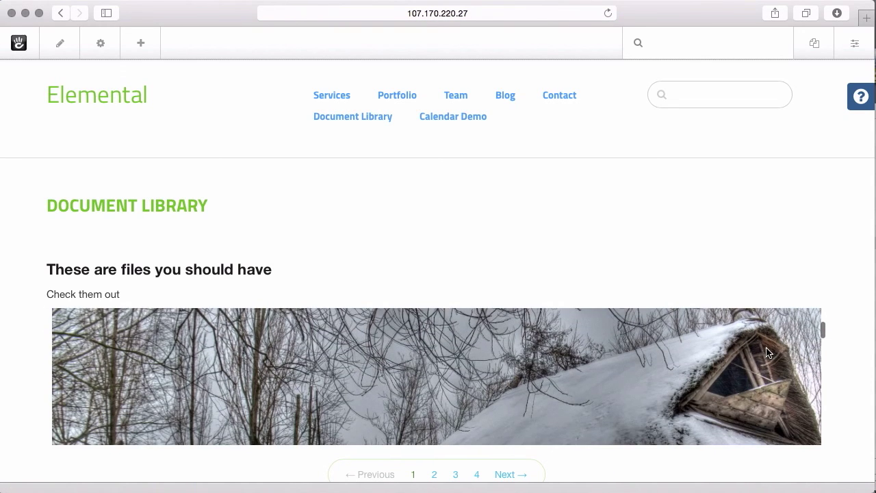
pyautogui.scroll(-2, 766, 352)
pyautogui.scroll(-2, 766, 353)
pyautogui.scroll(-2, 766, 353)
pyautogui.scroll(-2, 767, 352)
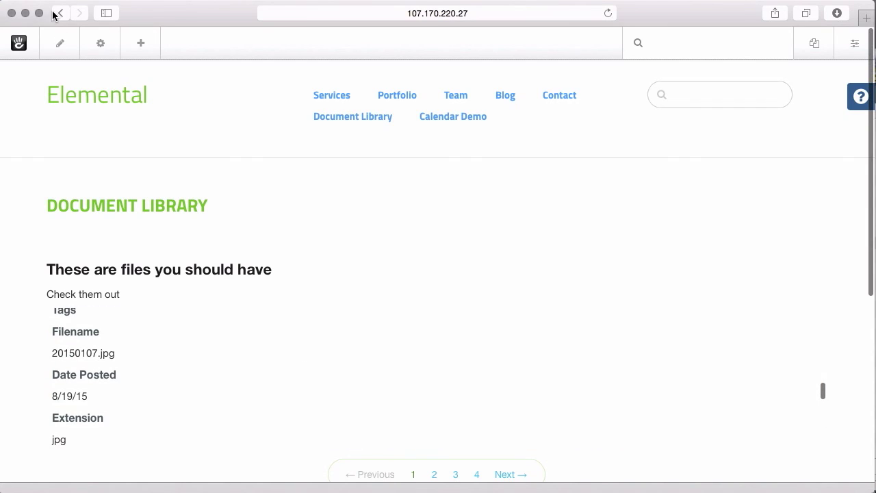
pyautogui.click(60, 53)
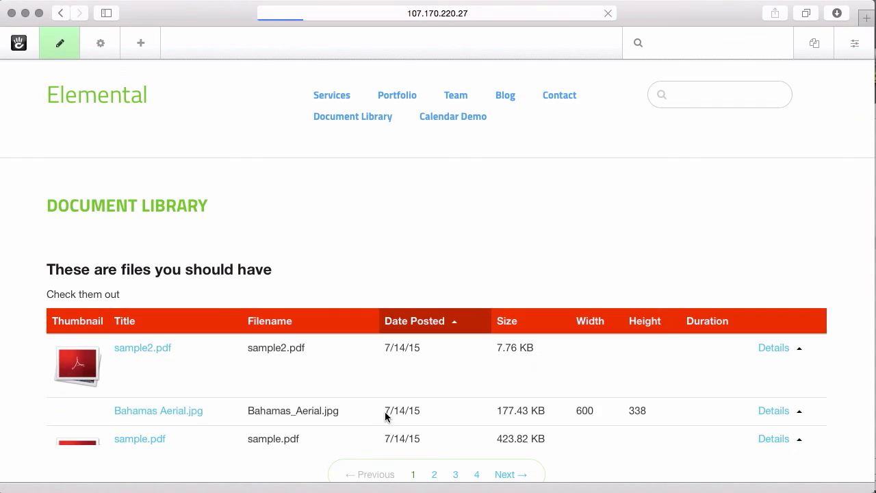
# - Edit the library block and set its Results height mode back to Auto
pyautogui.click(346, 285)
pyautogui.click(354, 298)
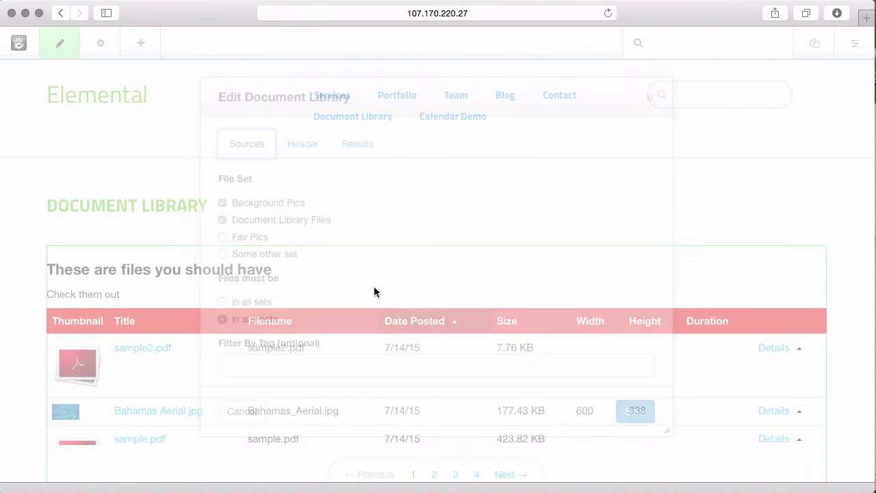
pyautogui.click(364, 150)
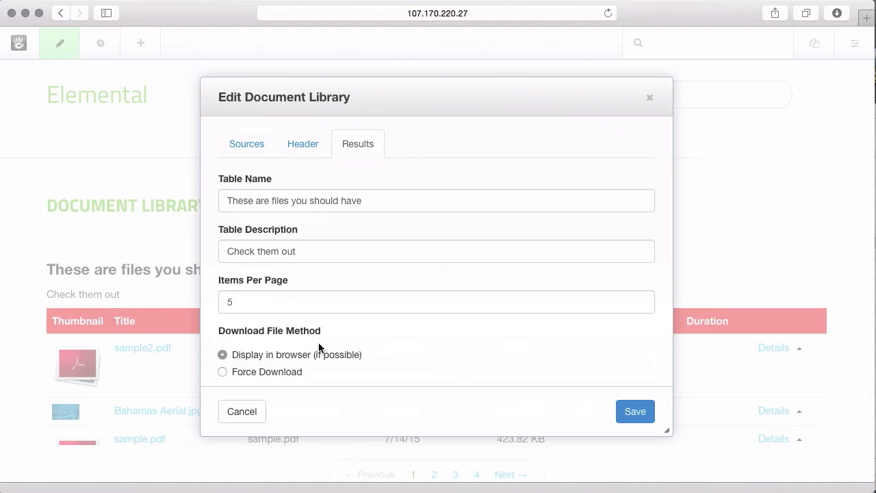
pyautogui.scroll(-3, 318, 347)
pyautogui.click(248, 323)
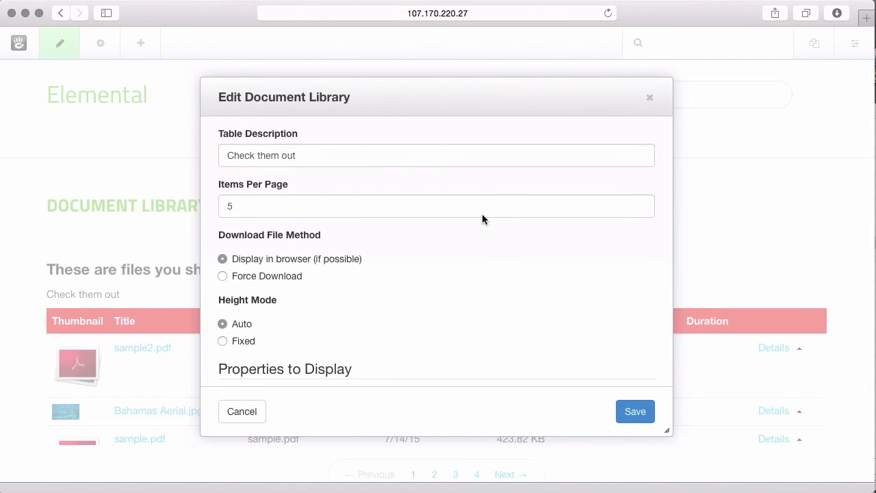
# - Change Items Per Page from 5 to 10
pyautogui.scroll(2, 416, 318)
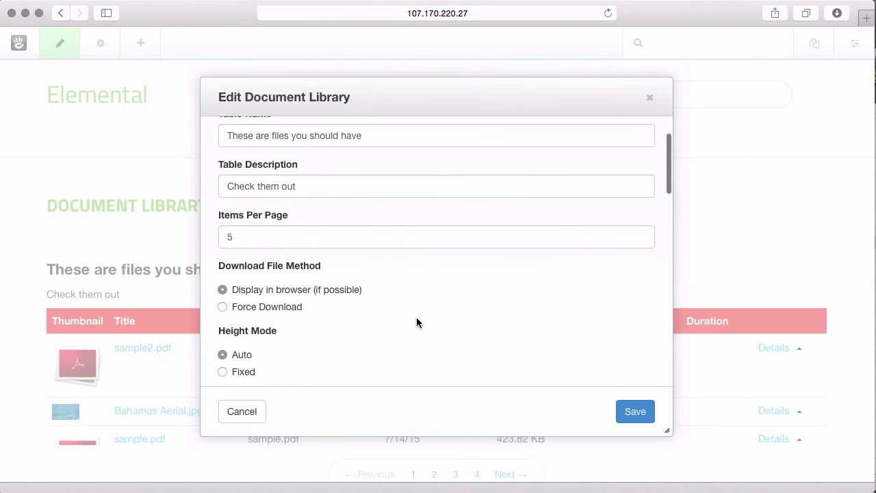
pyautogui.click(331, 235)
pyautogui.press('BackSpace')
pyautogui.write('10')
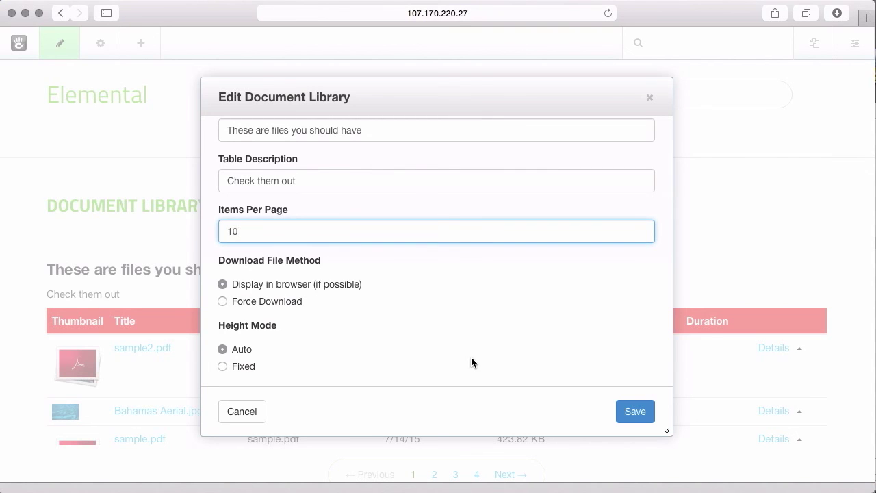
pyautogui.scroll(-2, 470, 356)
pyautogui.scroll(-3, 471, 356)
pyautogui.scroll(-5, 471, 357)
pyautogui.scroll(5, 472, 357)
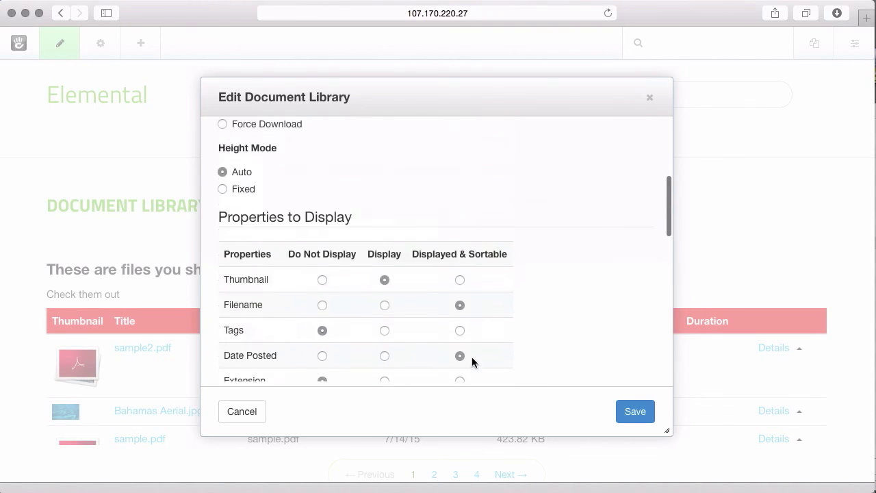
pyautogui.scroll(10, 472, 357)
# - Remove Document Library Files from the block's file set sources
pyautogui.click(254, 143)
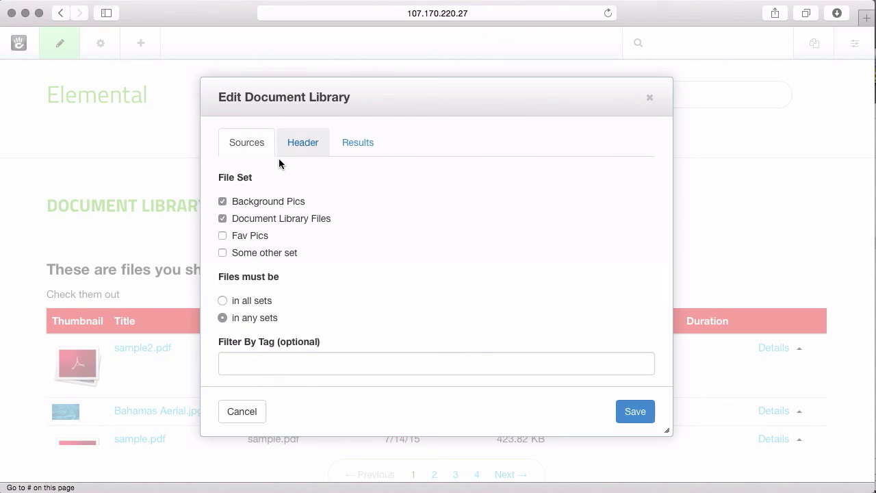
pyautogui.scroll(-1, 382, 283)
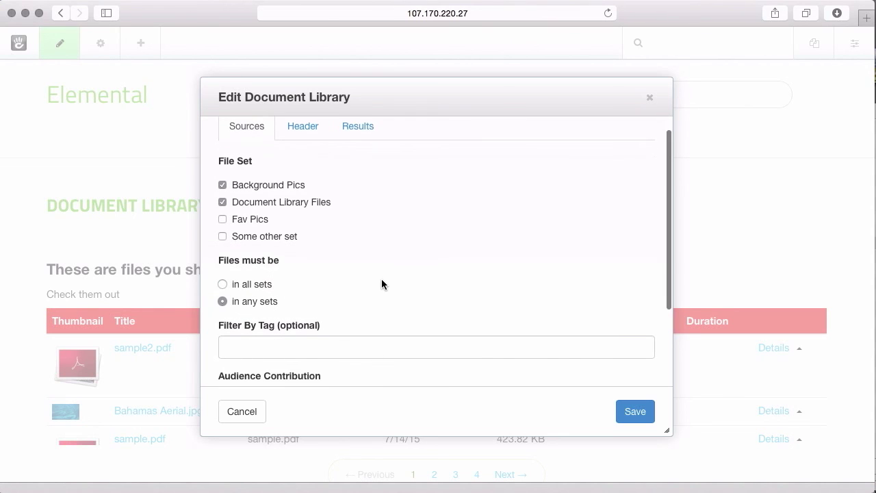
pyautogui.scroll(-2, 382, 283)
pyautogui.scroll(-2, 381, 283)
pyautogui.scroll(3, 381, 279)
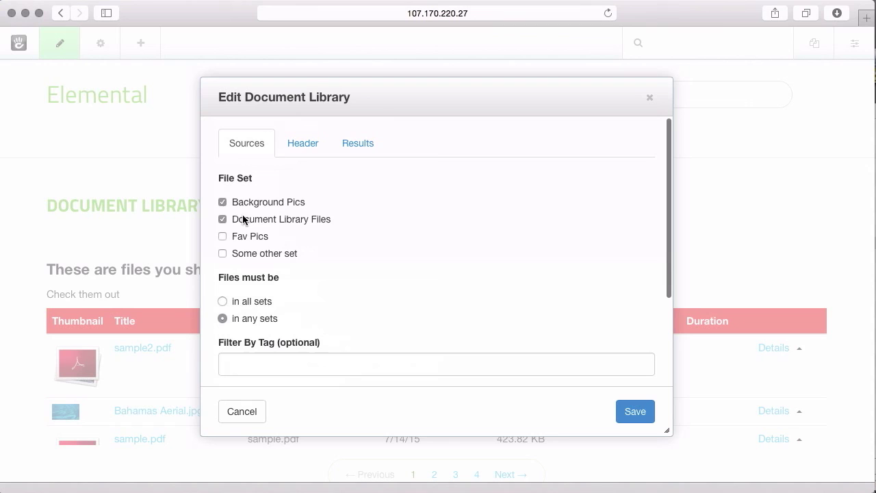
pyautogui.click(237, 219)
# - Enable uploads into the Background Pics set and open file permissions in a new tab
pyautogui.scroll(-3, 363, 253)
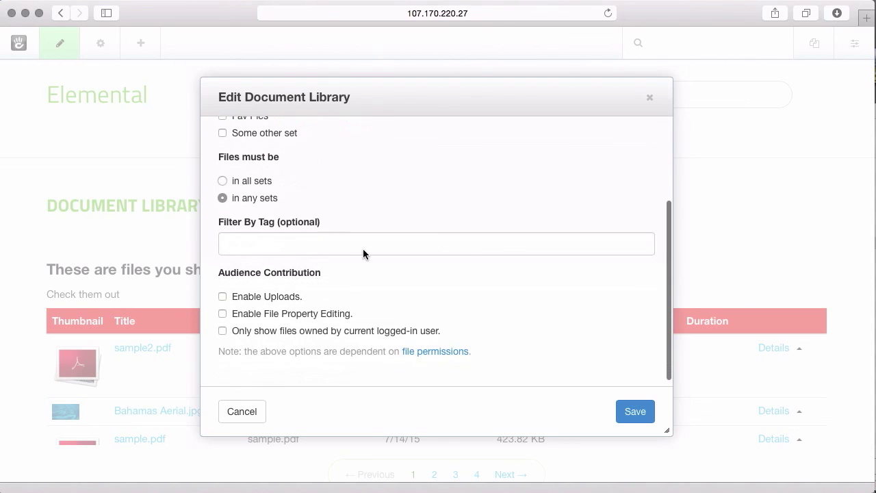
pyautogui.click(272, 299)
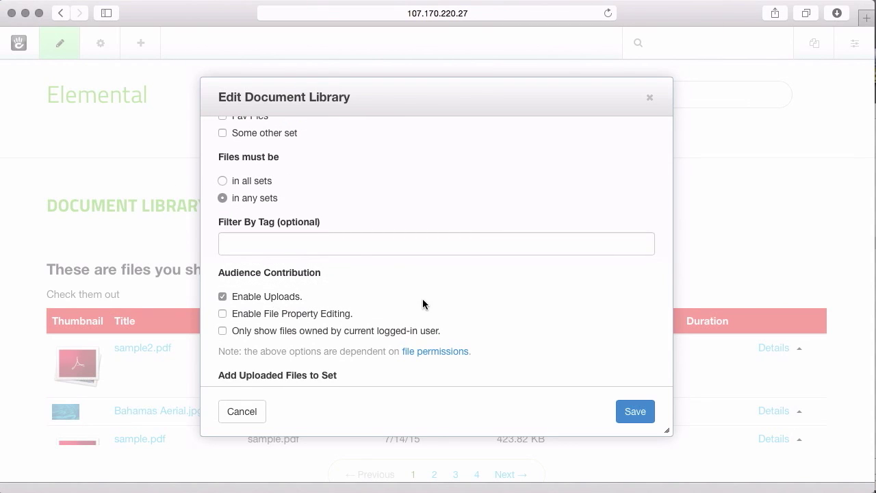
pyautogui.scroll(-2, 422, 301)
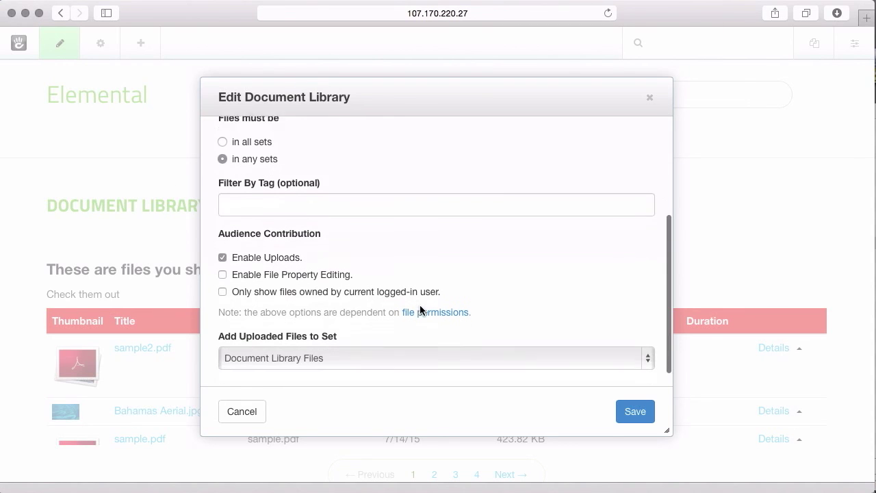
pyautogui.click(346, 352)
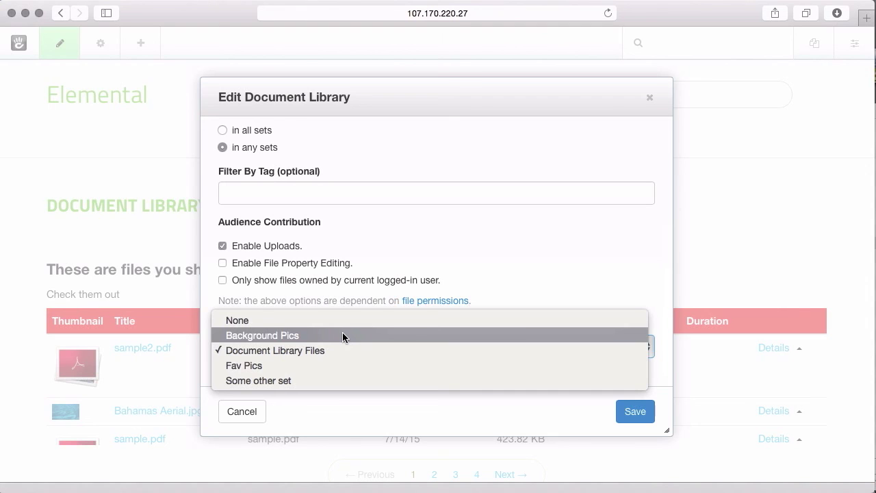
pyautogui.click(342, 334)
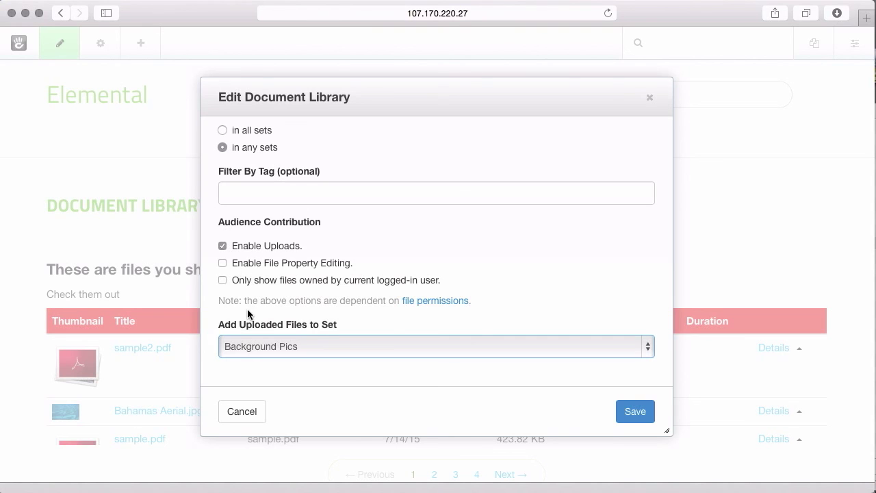
pyautogui.keyDown('super'); pyautogui.click(434, 299); pyautogui.keyUp('super')
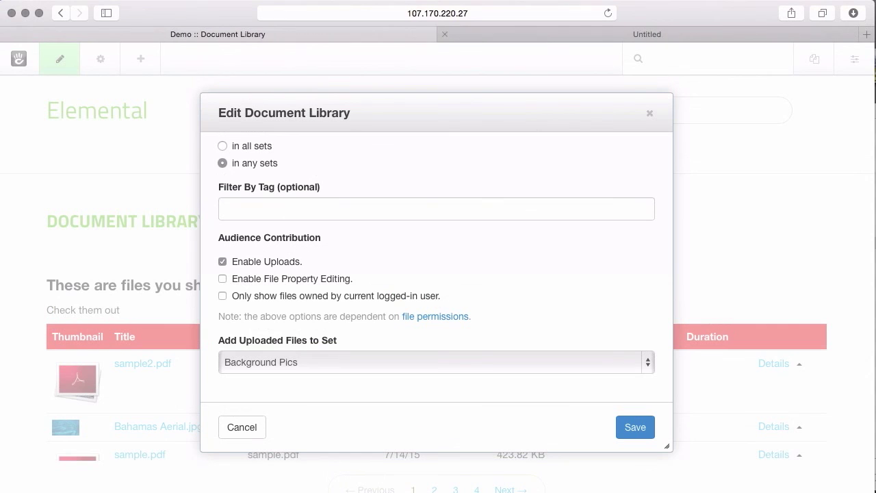
# - Review File Manager Permissions, then enable file property editing and save the block
pyautogui.click(635, 35)
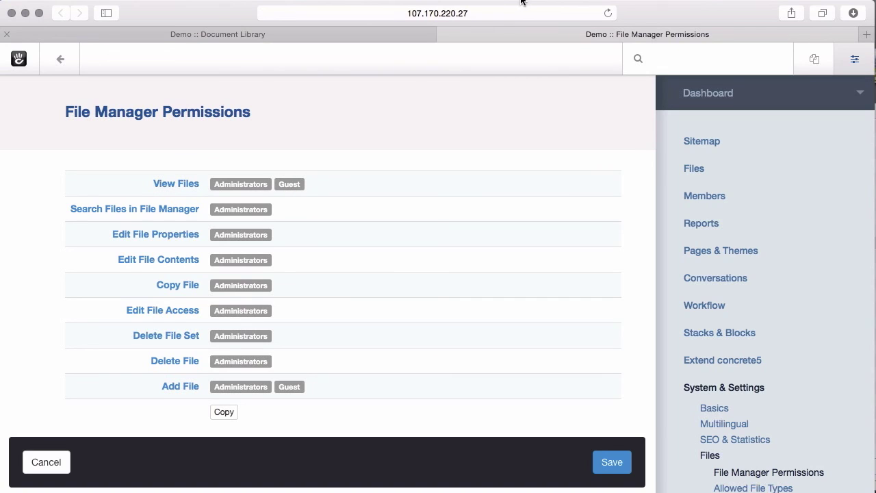
pyautogui.moveTo(218, 34)
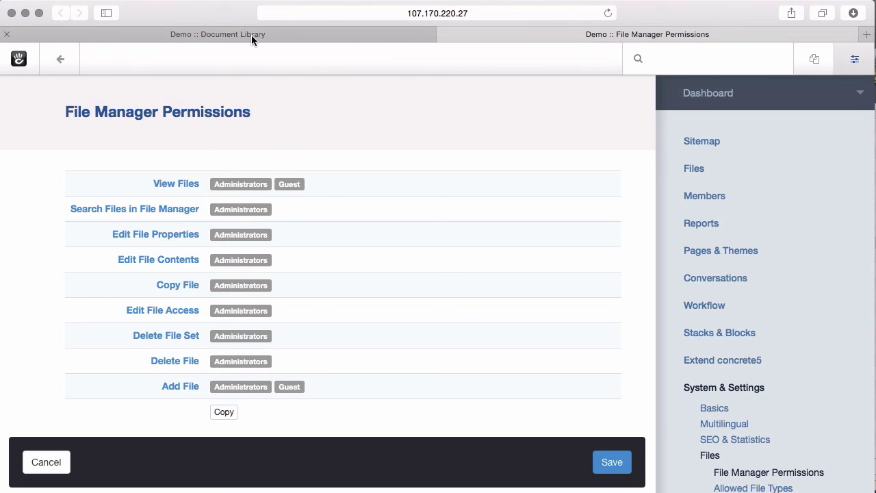
pyautogui.click(230, 37)
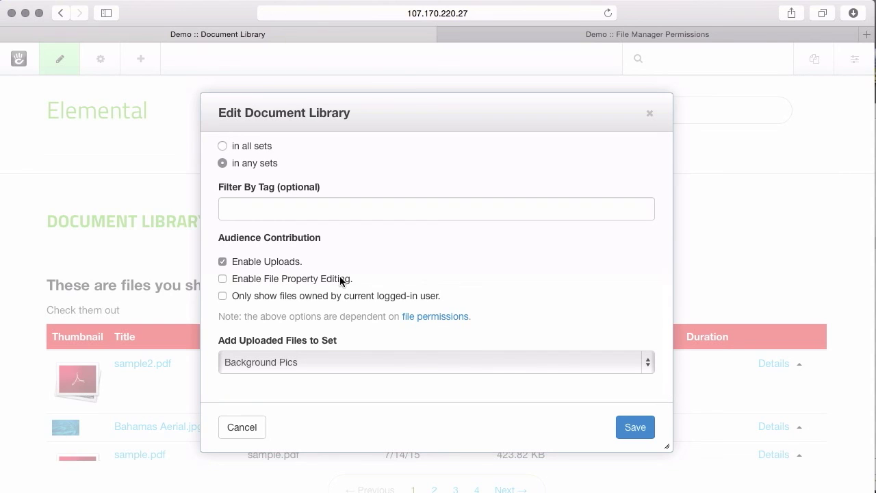
pyautogui.click(283, 277)
pyautogui.click(634, 428)
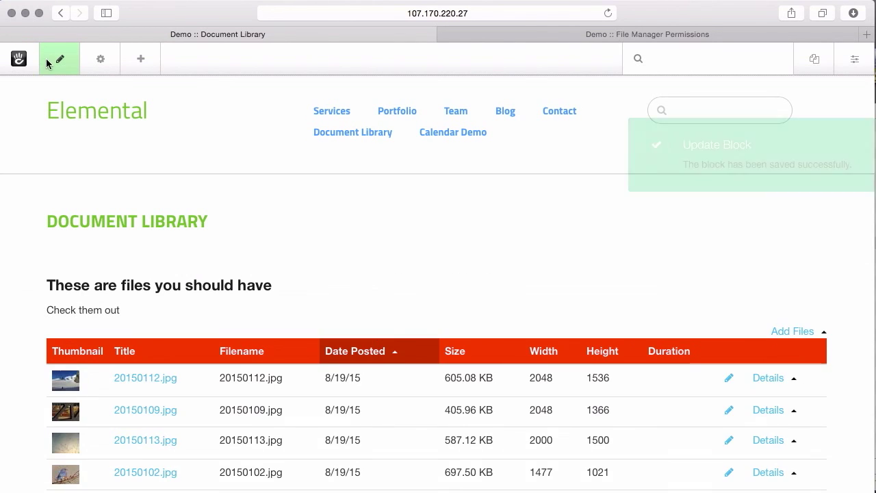
# - Publish the page and drag 20150102.jpg into the library's Upload Files zone
pyautogui.click(57, 56)
pyautogui.click(117, 179)
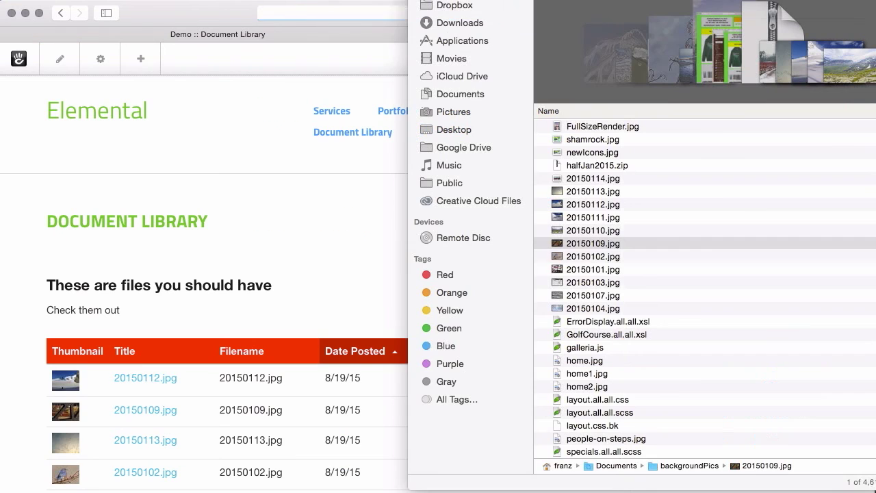
pyautogui.click(592, 256)
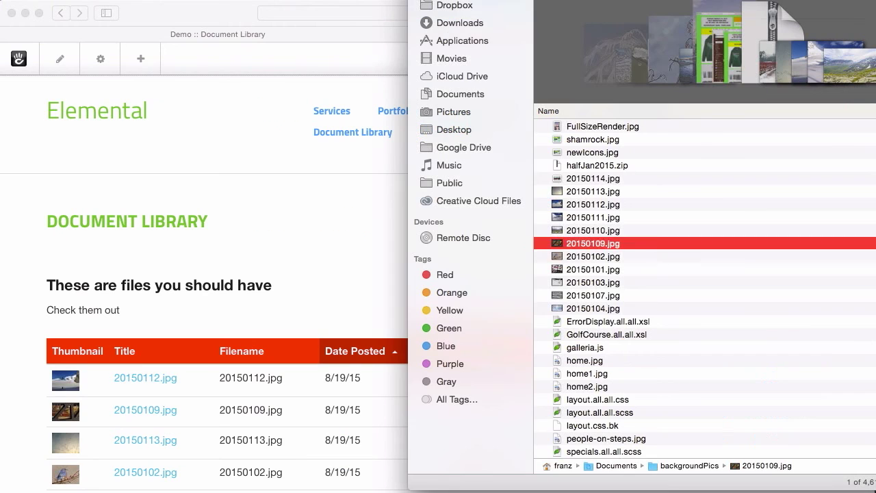
pyautogui.click(278, 289)
pyautogui.click(780, 331)
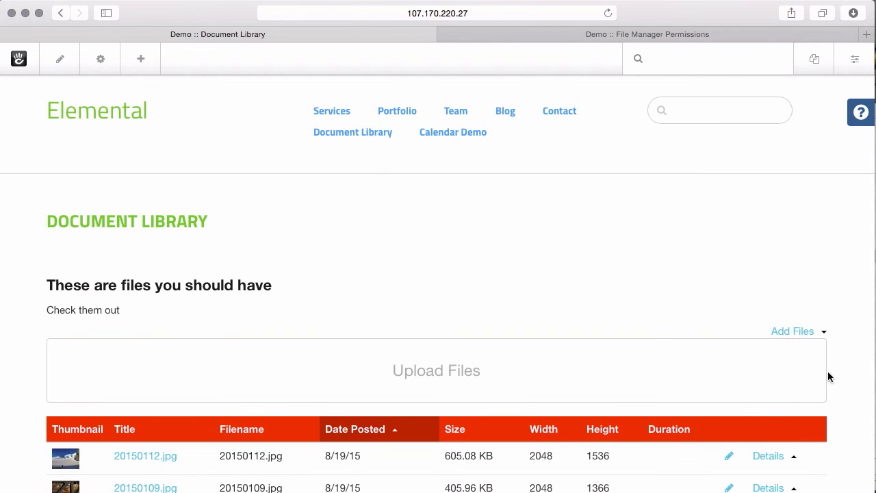
pyautogui.moveTo(512, 401); pyautogui.dragTo(512, 374)
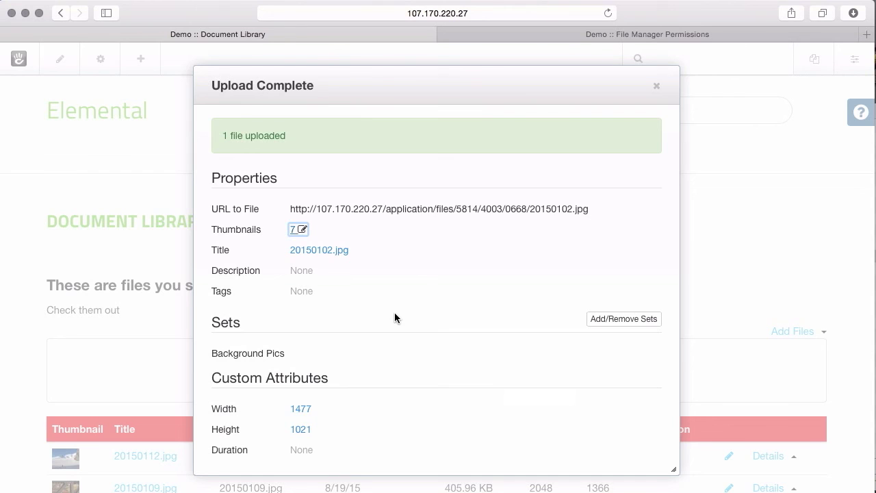
# - Set 20150102.jpg's Description to 'Snowy scene' and close the Upload Complete dialog
pyautogui.scroll(-1, 394, 318)
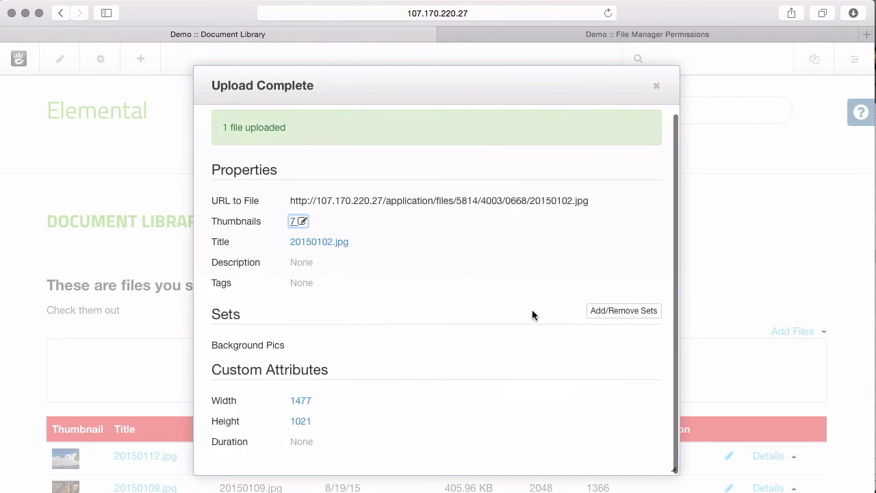
pyautogui.click(304, 264)
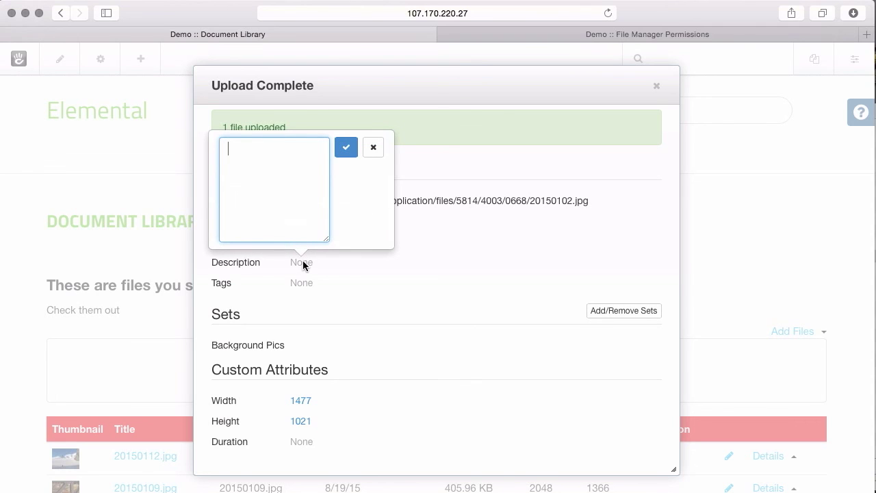
pyautogui.write('Snowy sce')
pyautogui.write('ne')
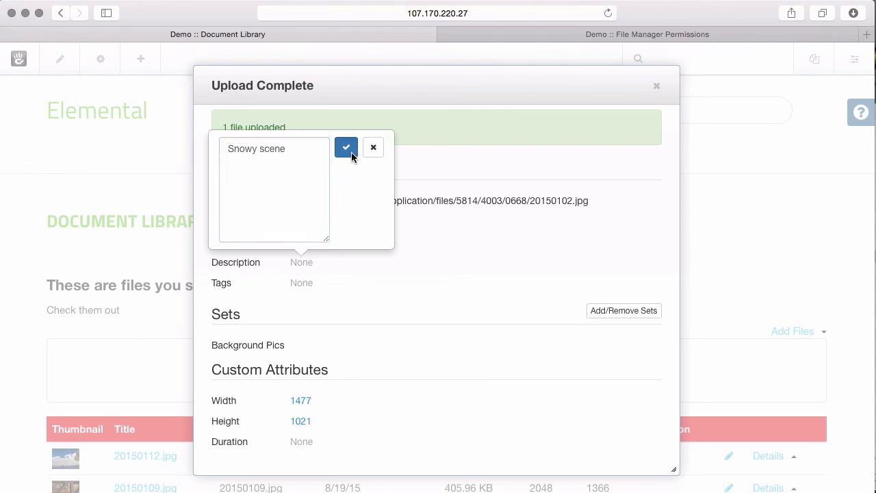
pyautogui.click(351, 153)
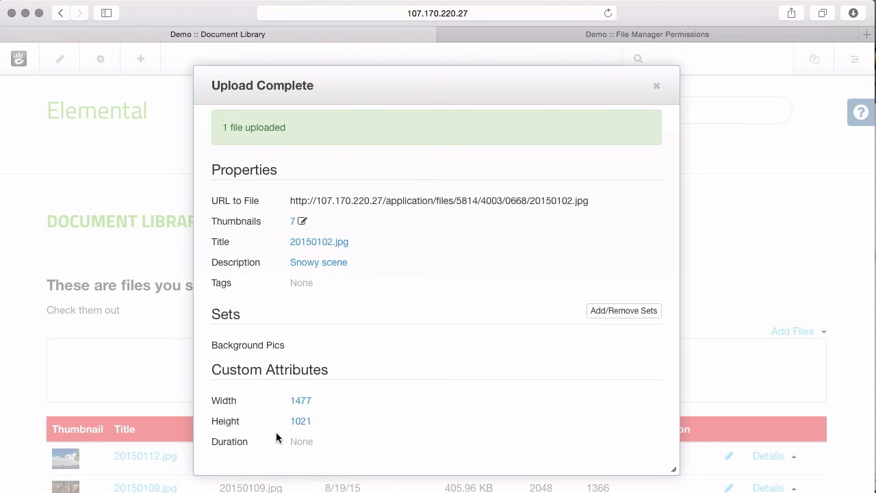
pyautogui.click(656, 87)
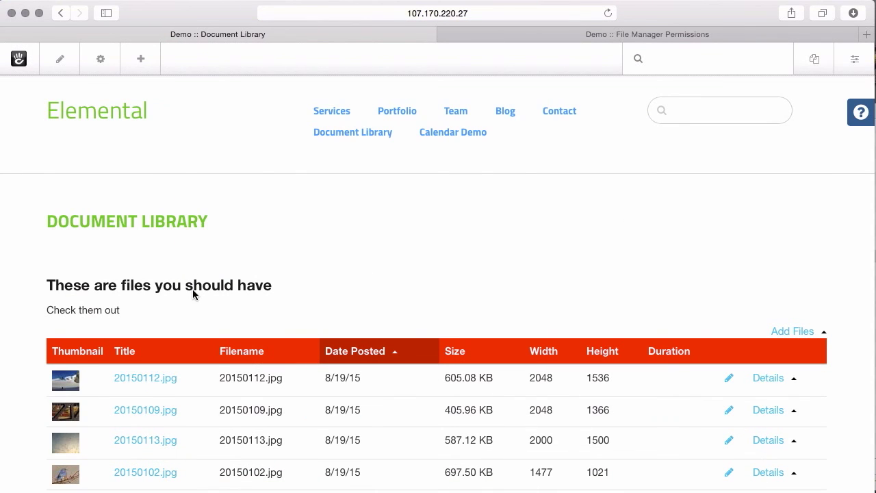
# - In the Document Library block, uncheck Enable File Property Editing and check Only show files owned by current logged-in user
pyautogui.click(45, 52)
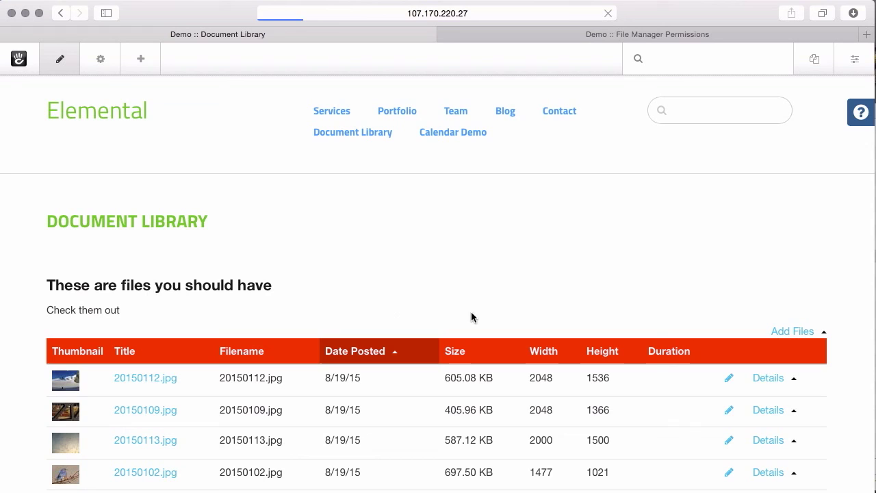
pyautogui.click(628, 320)
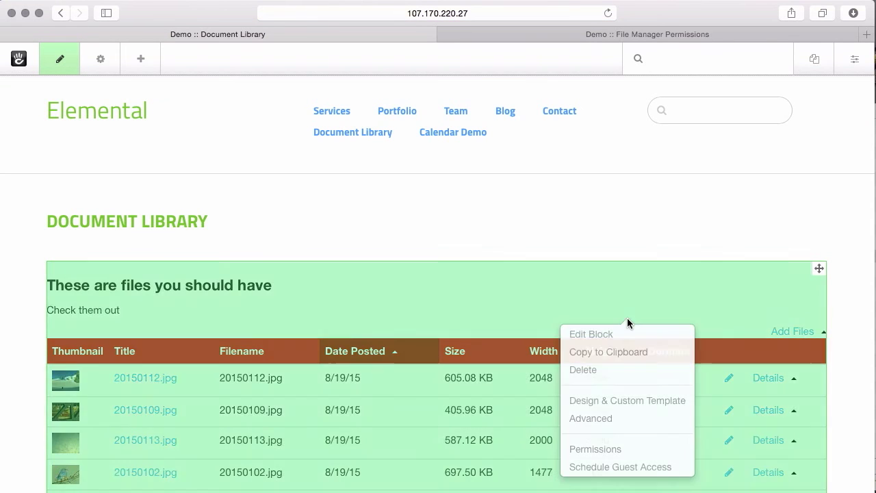
pyautogui.click(629, 333)
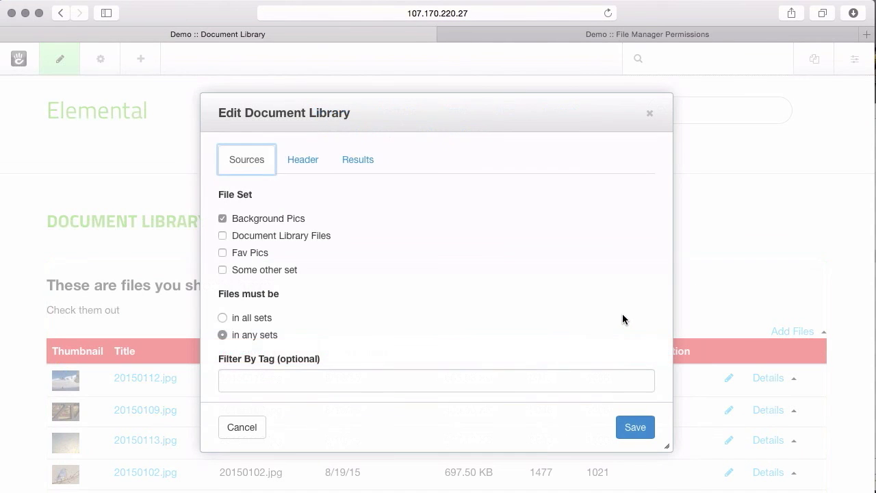
pyautogui.scroll(-3, 622, 319)
pyautogui.scroll(-2, 622, 319)
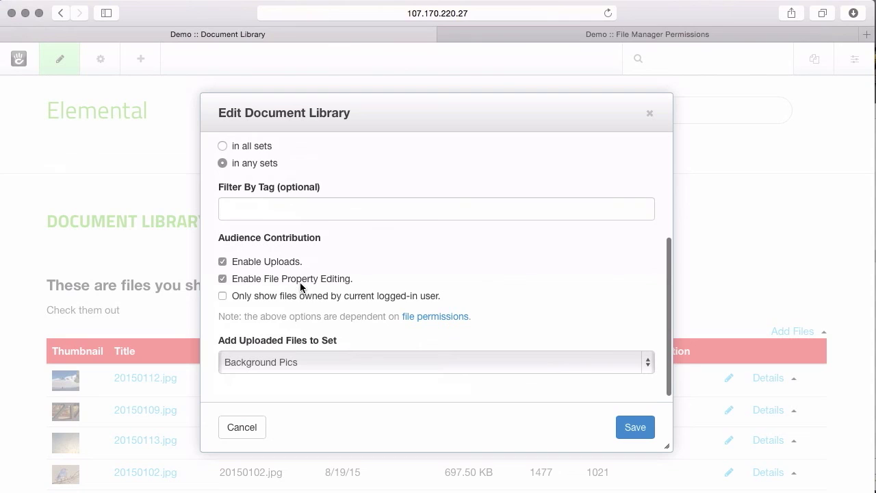
pyautogui.click(222, 279)
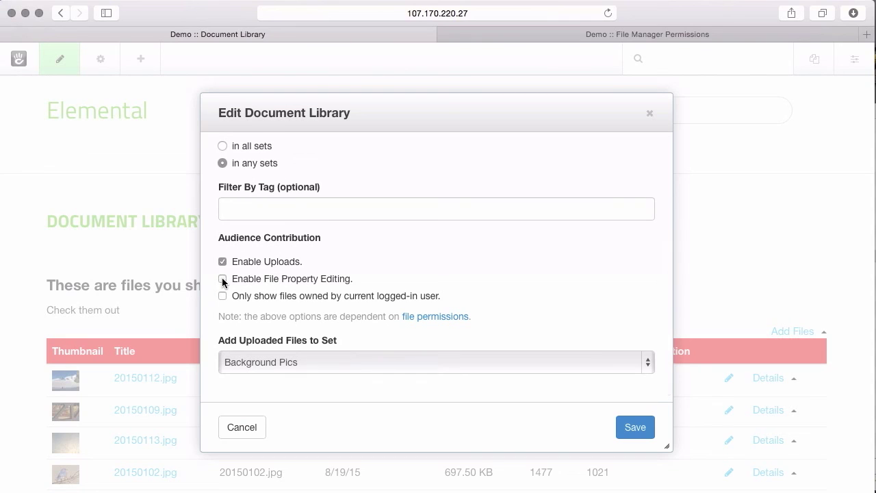
pyautogui.click(223, 296)
# - Save the Document Library settings and confirm the table shows ten files per page over two pages
pyautogui.click(627, 432)
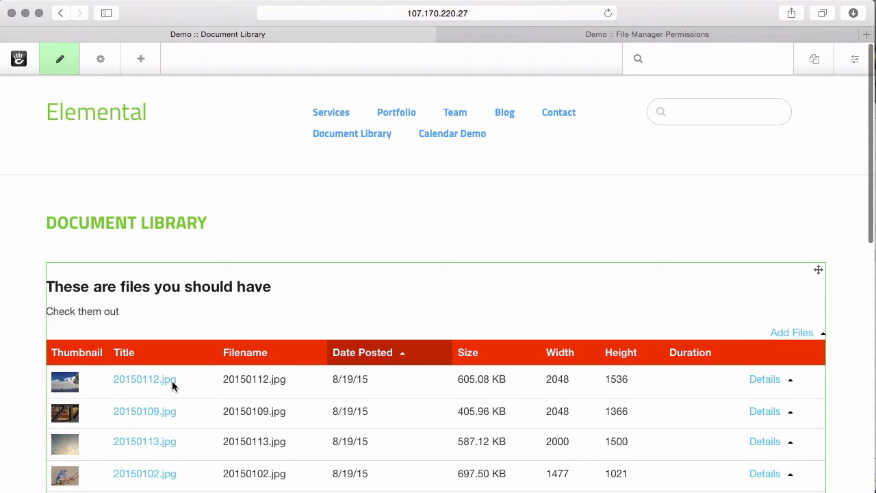
pyautogui.scroll(-2, 172, 380)
pyautogui.scroll(-3, 171, 381)
pyautogui.scroll(-3, 172, 381)
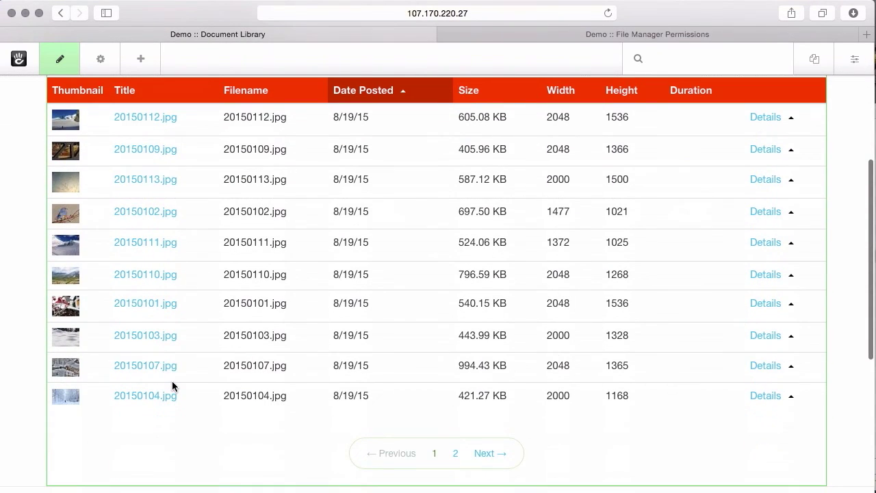
pyautogui.scroll(3, 225, 301)
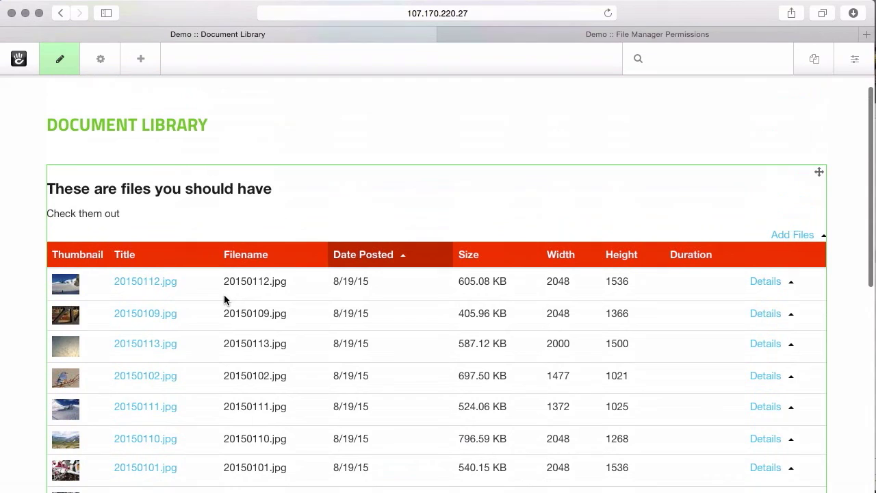